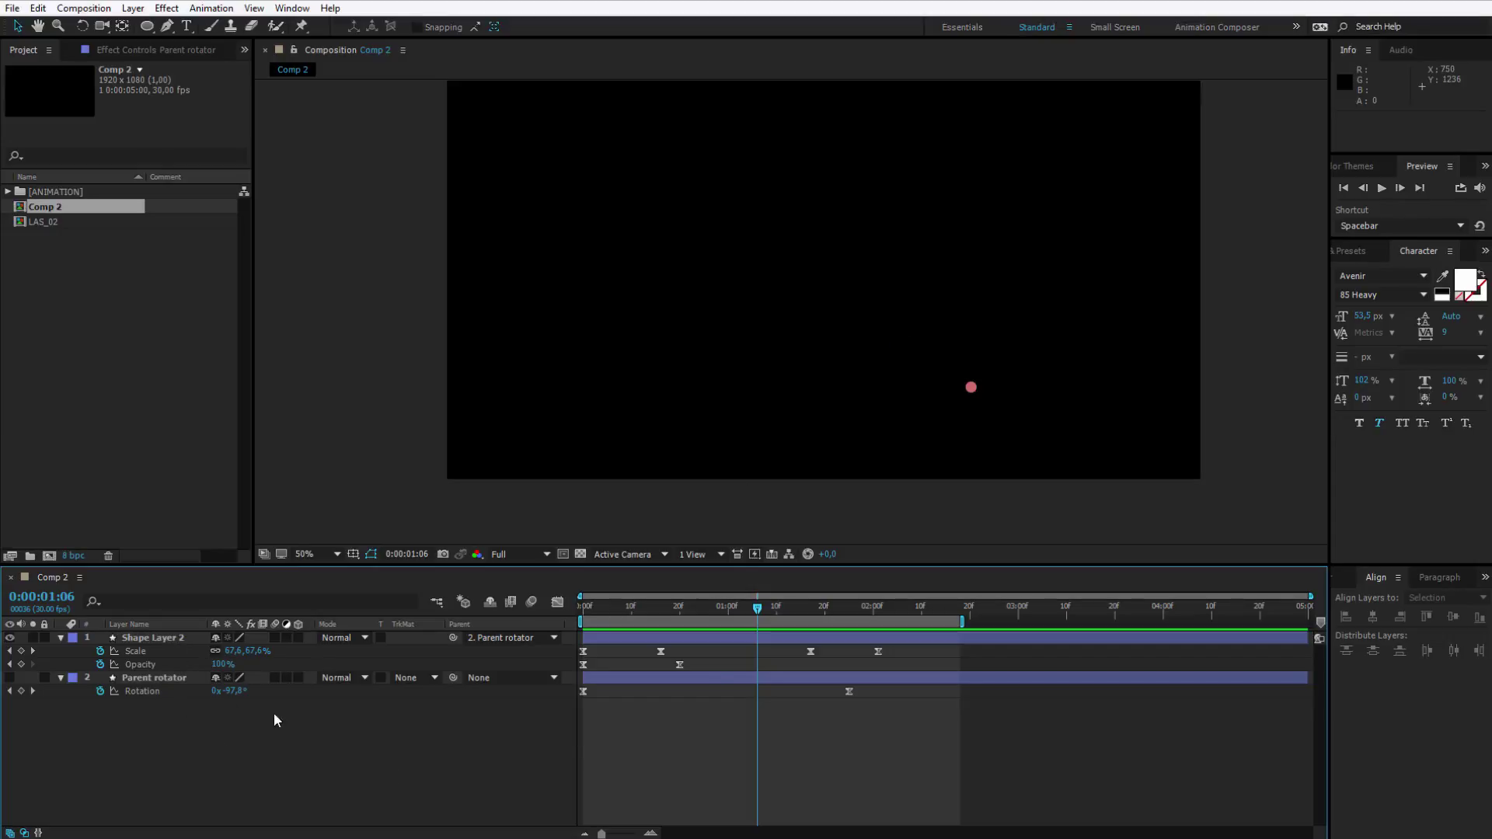
Preview the pink dot animation, then select both Parent rotator and Shape Layer 2
left_click(620, 603)
key("space")
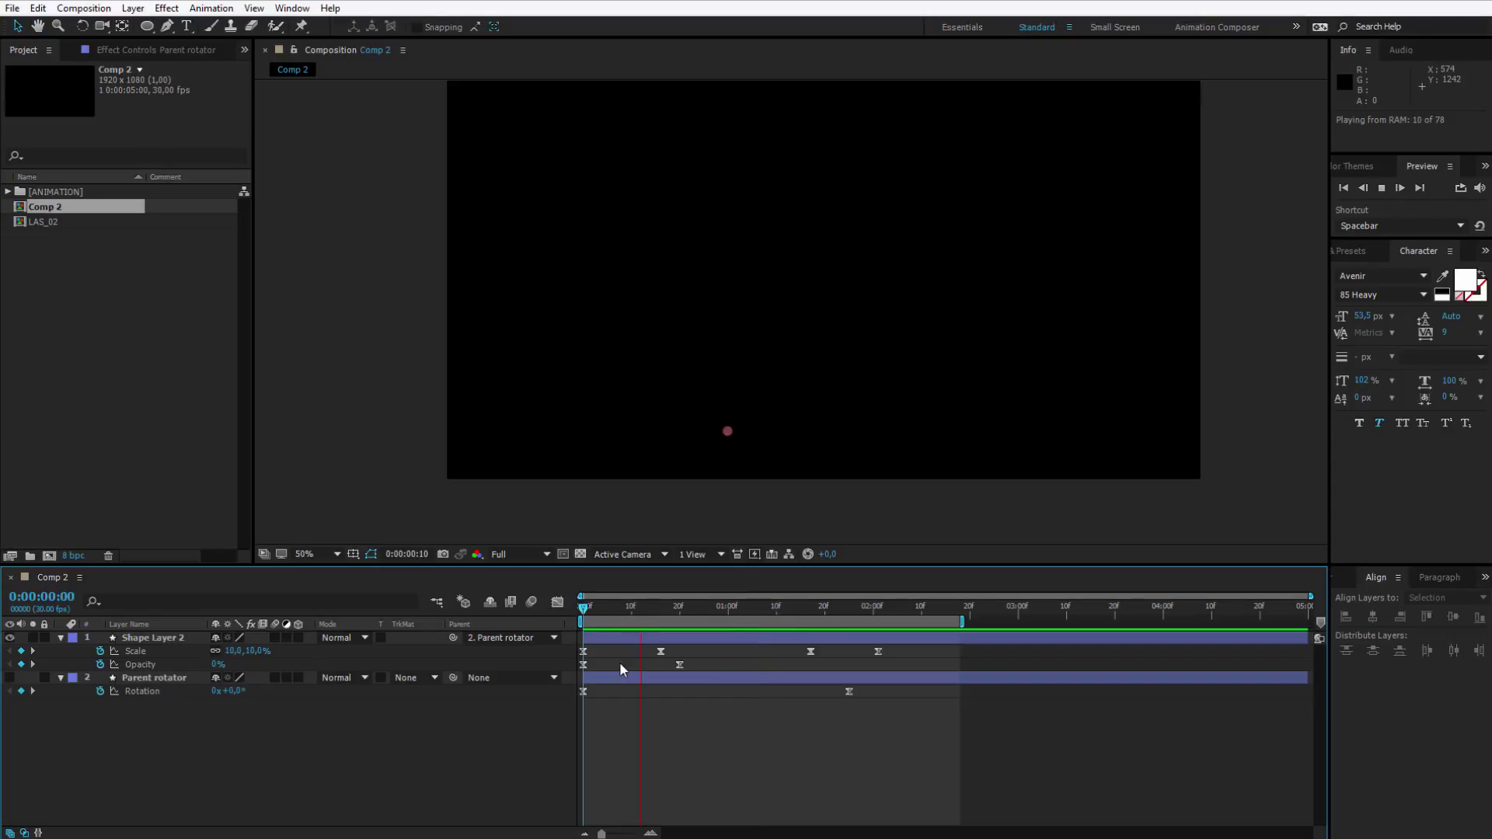
key("space")
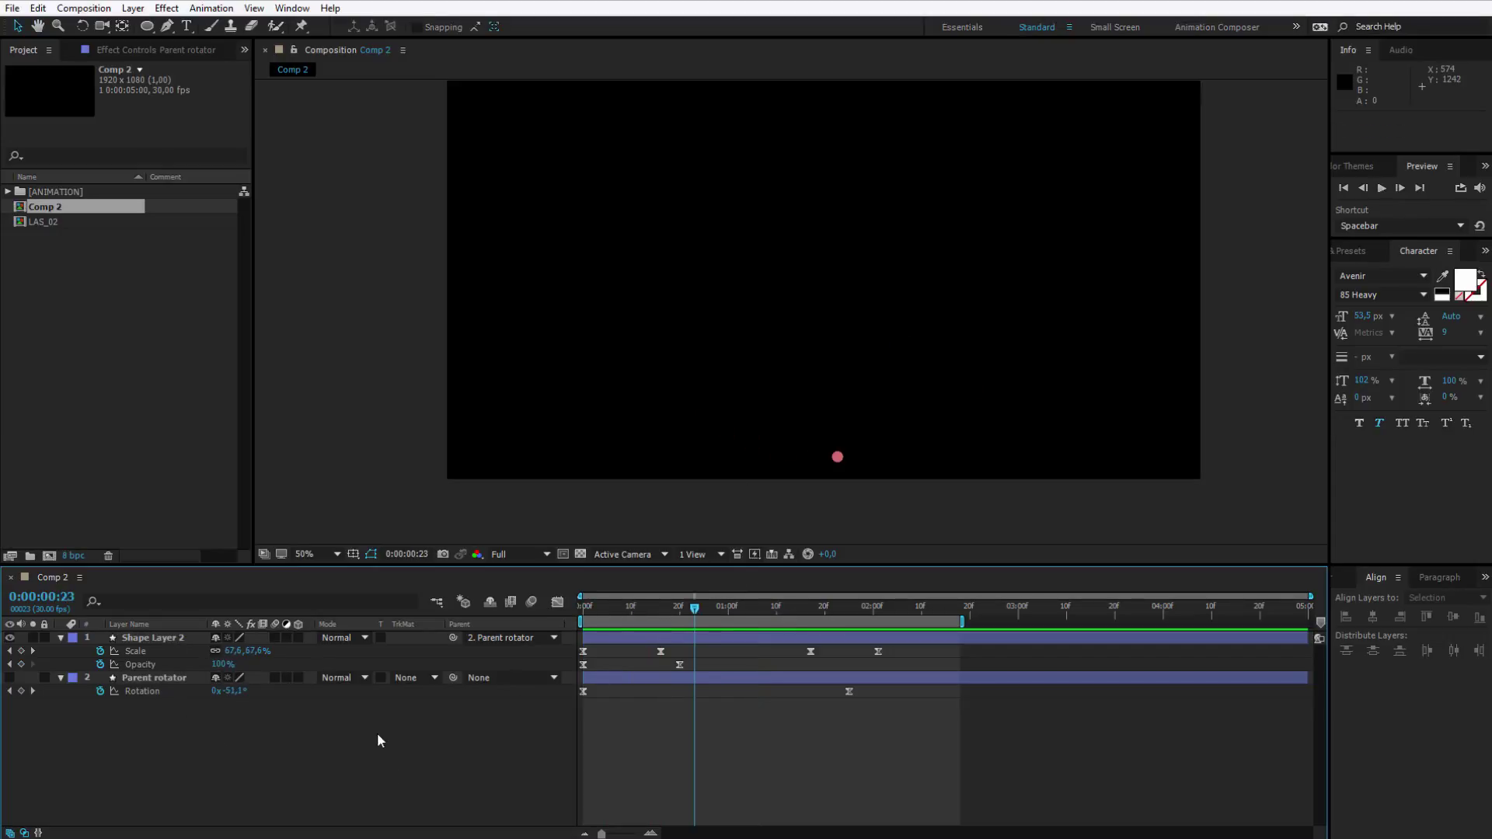
left_click(169, 681)
left_click(157, 640, "shift")
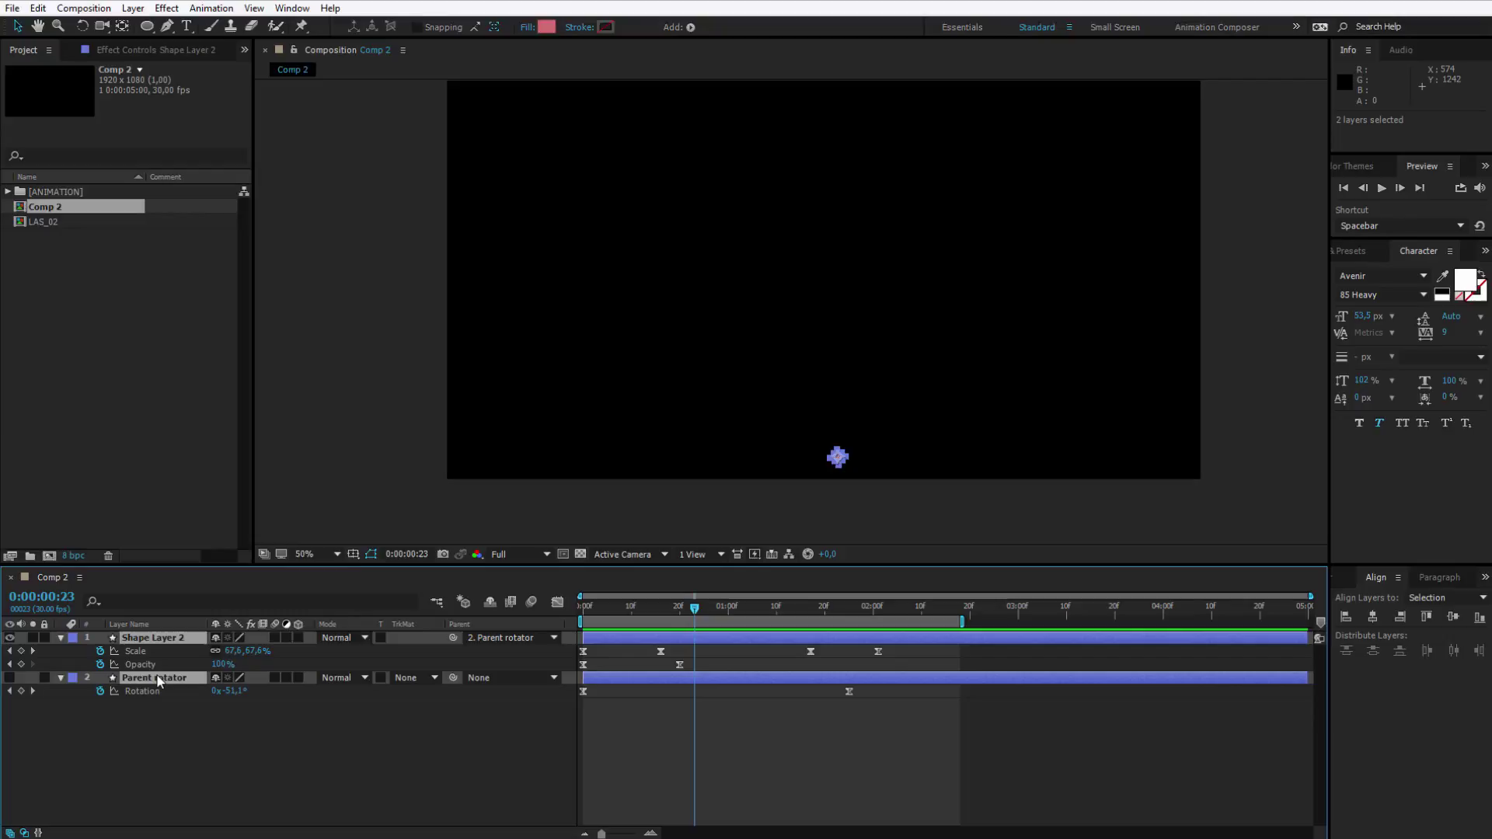
Pre-compose the two layers as 'Flying dot' and extend the work area to the comp end
right_click(158, 681)
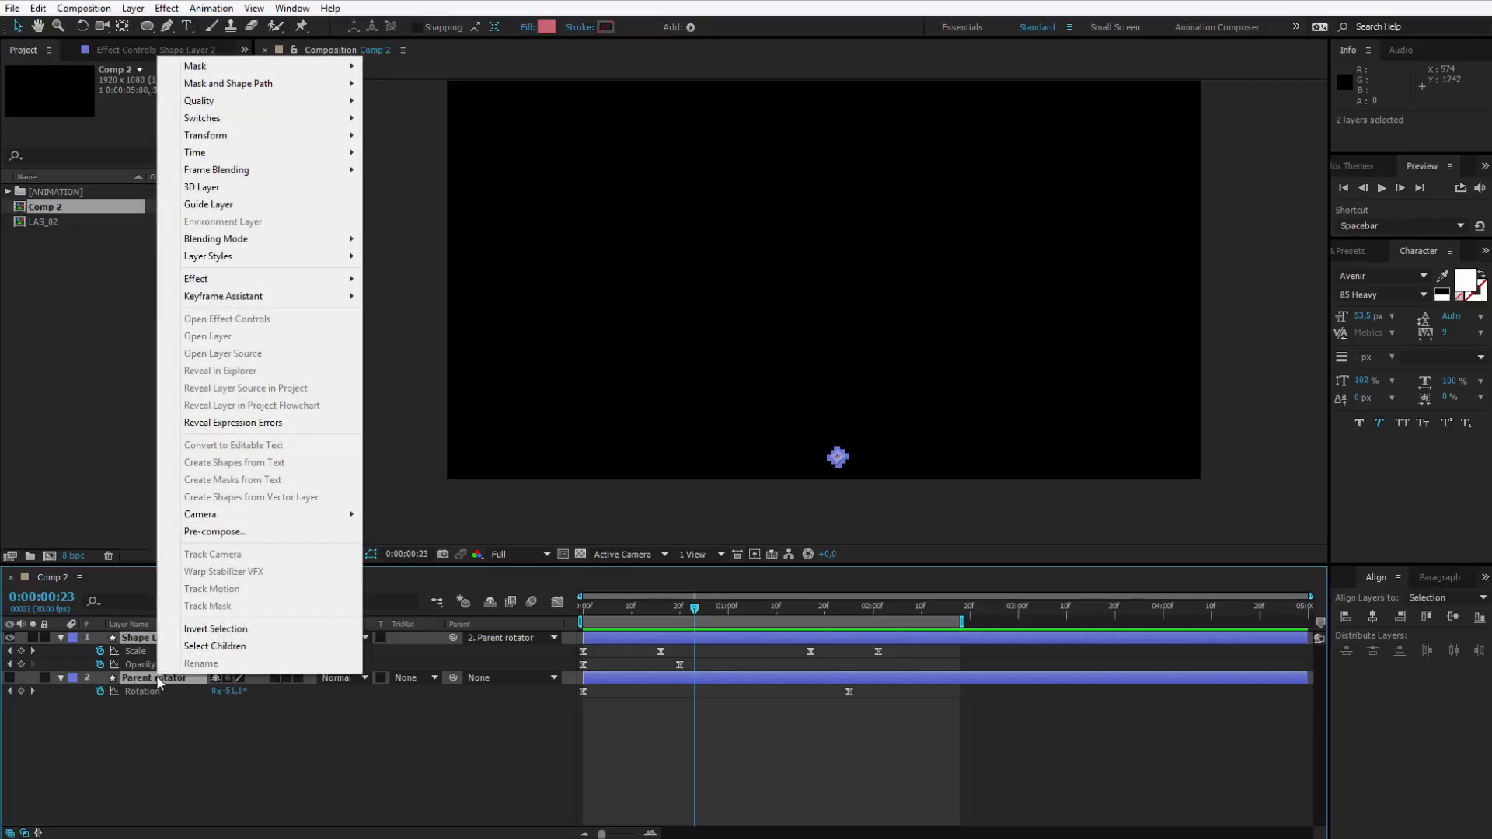
left_click(268, 534)
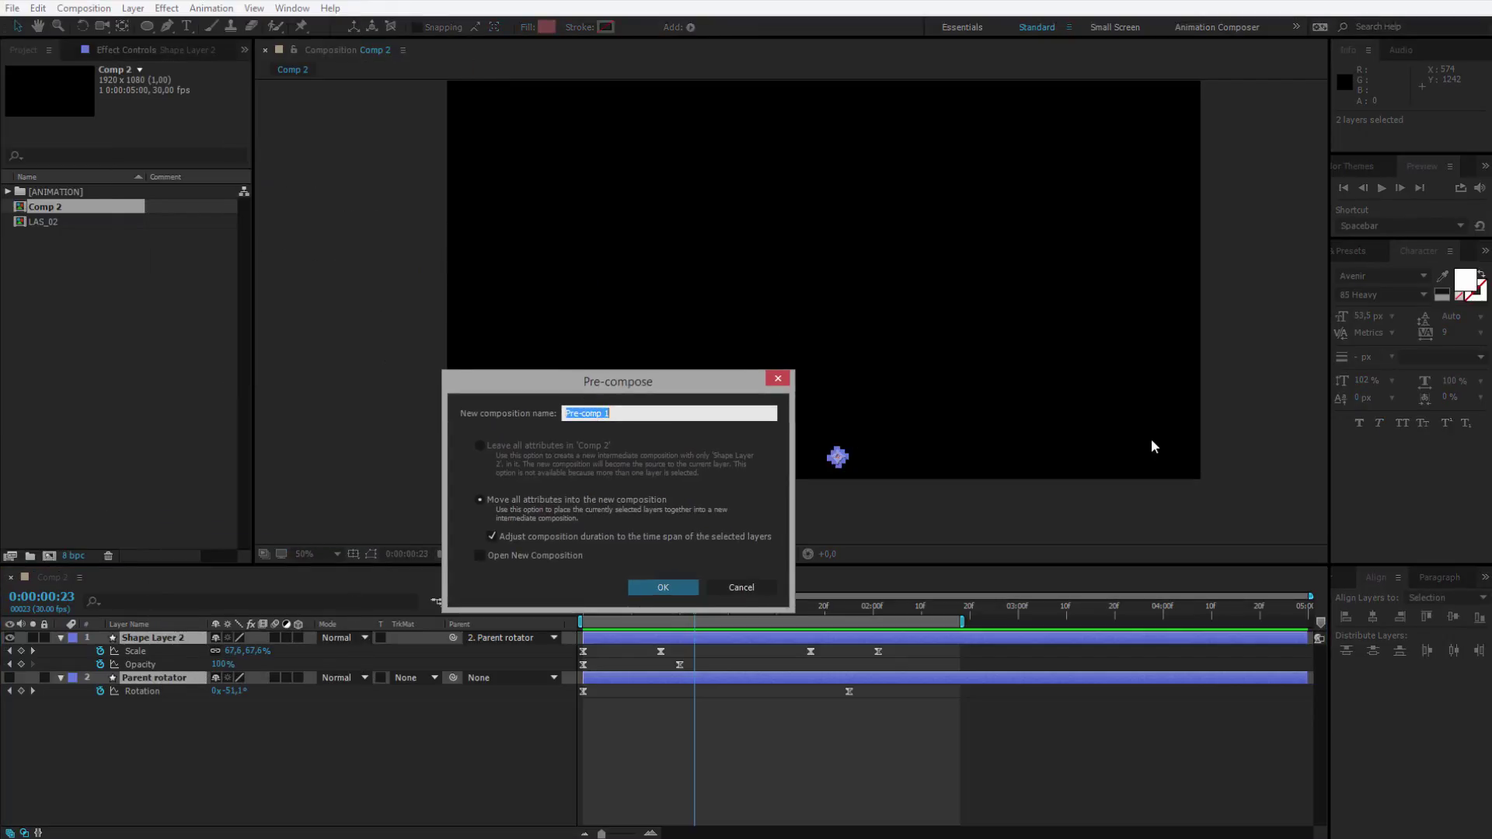
type("Flyu")
type("ing dot")
key("Return")
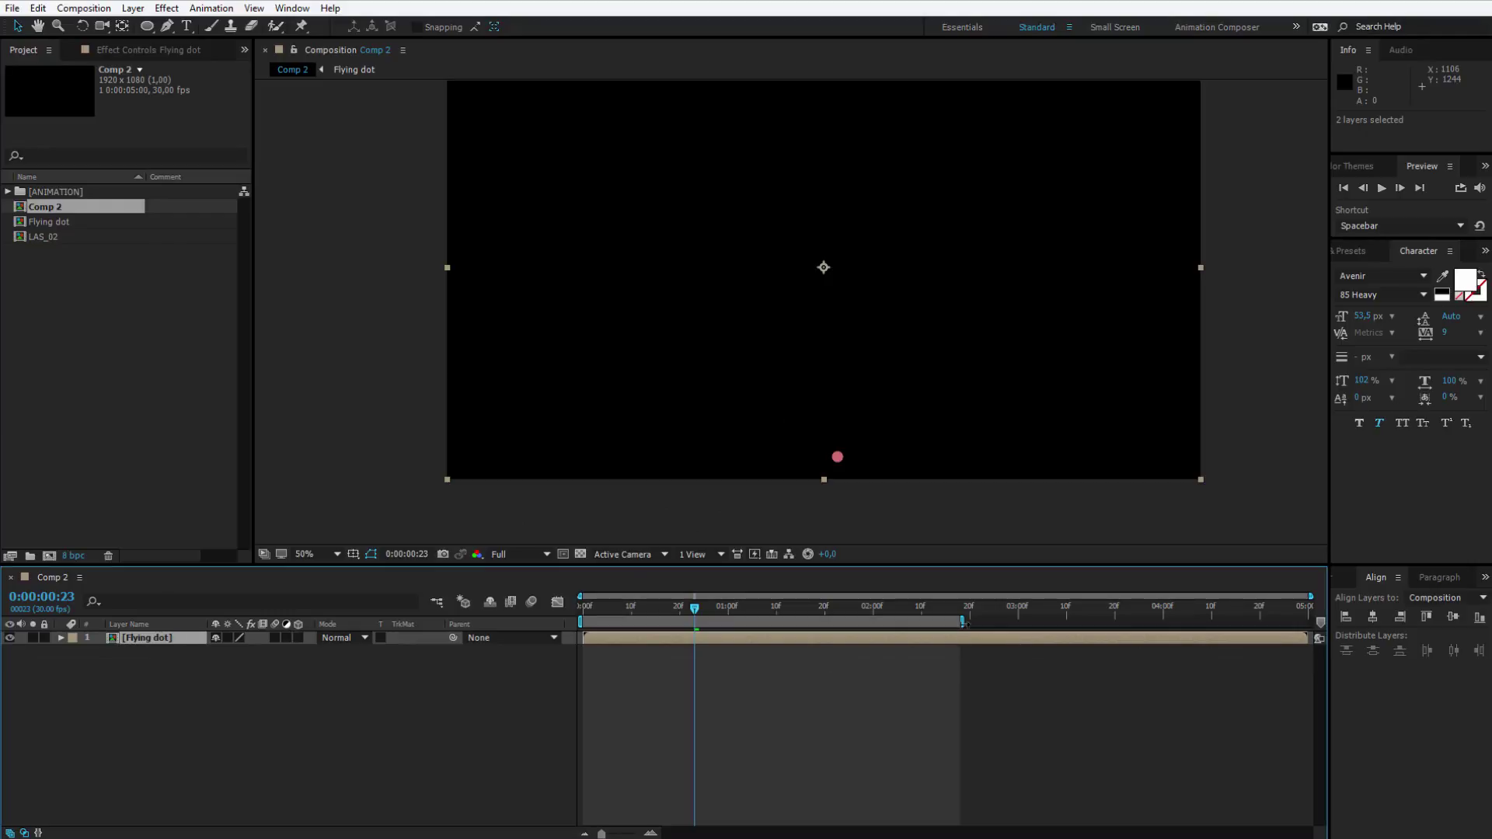
left_click_drag(965, 623, 1310, 623)
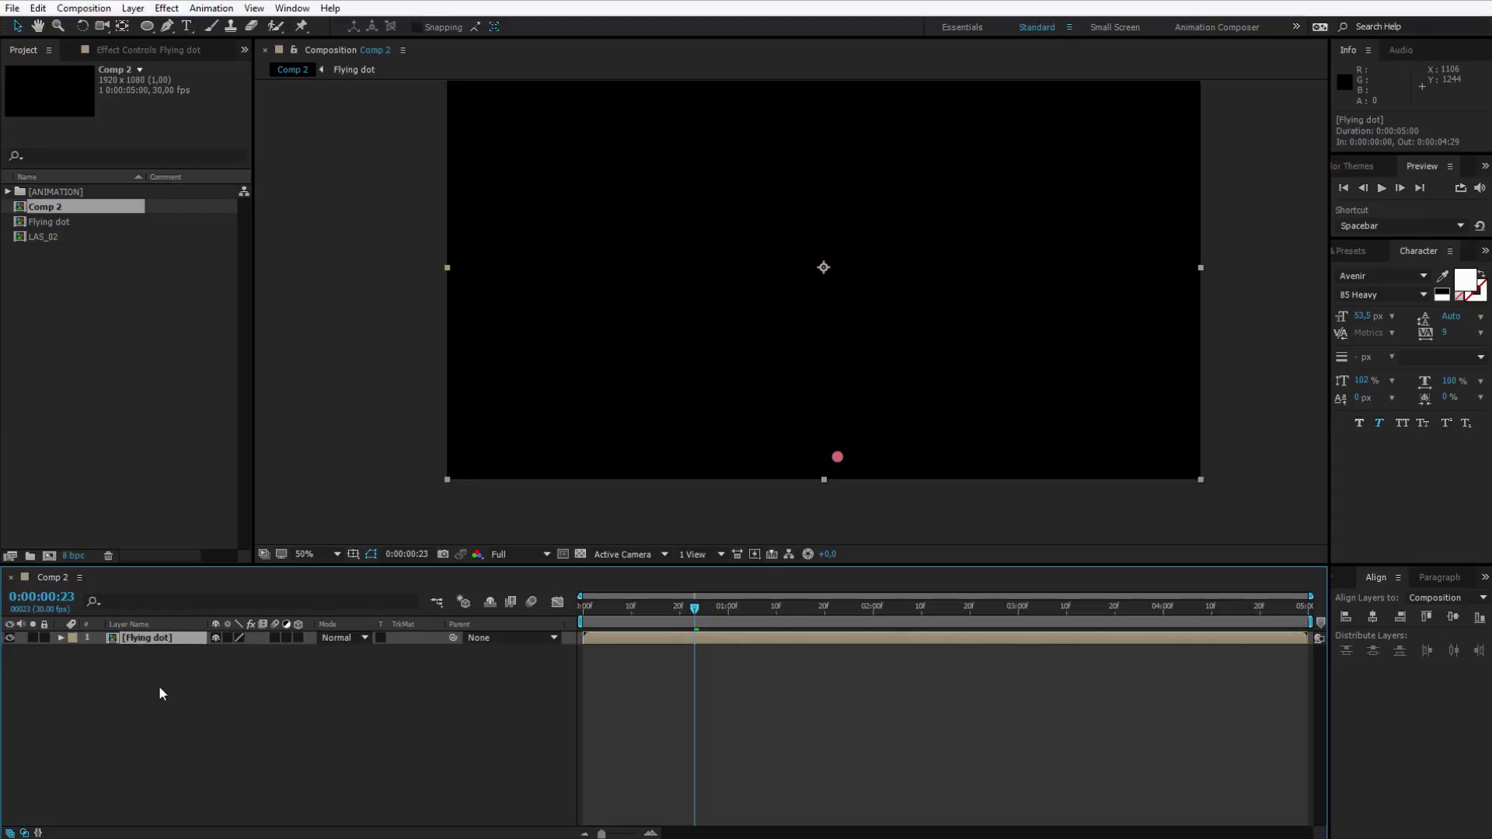
Duplicate the Flying dot layer and scrub through the animation
key("ctrl+d")
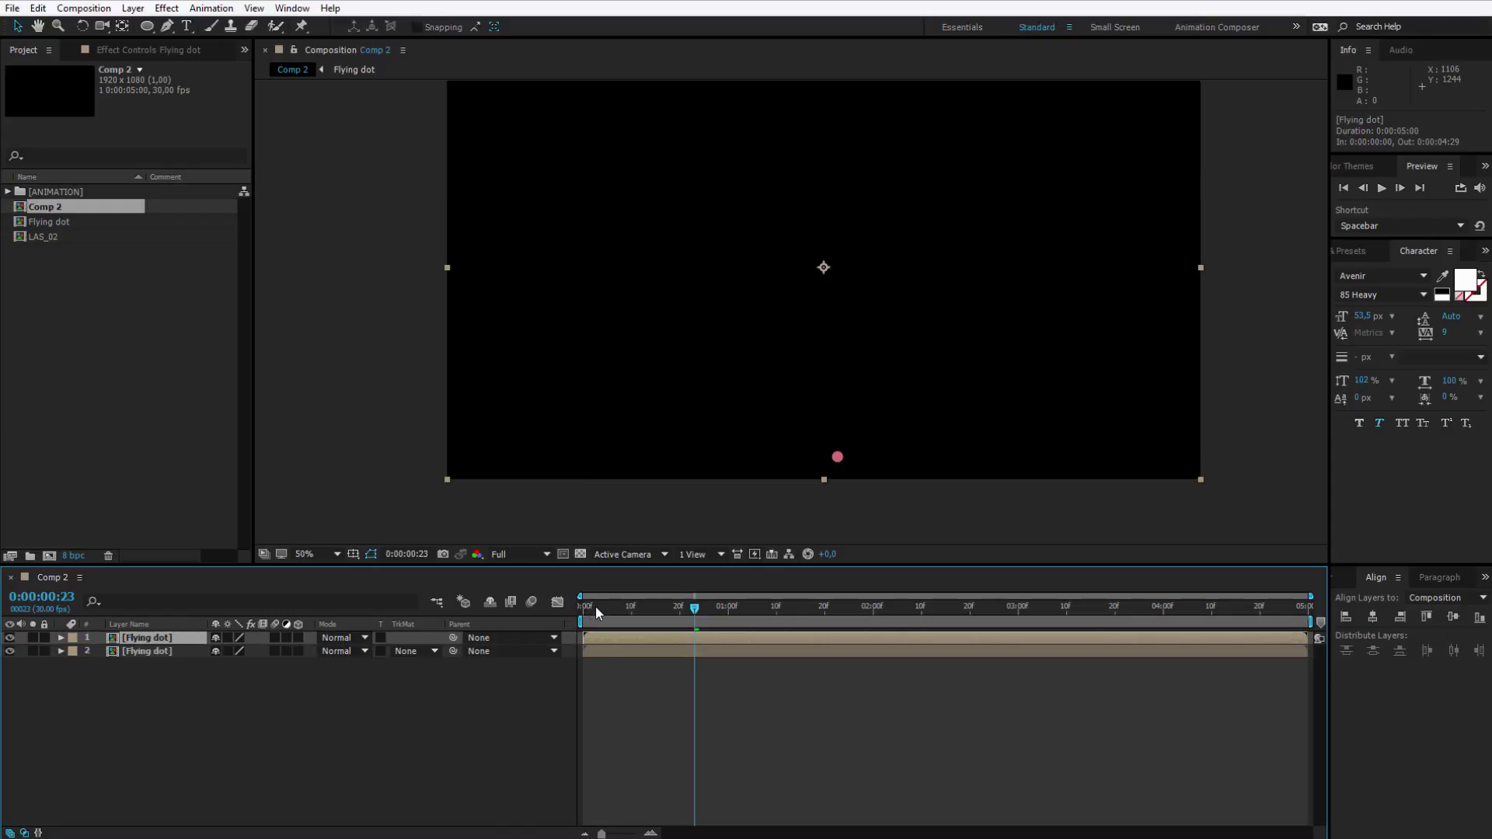
left_click_drag(596, 608, 855, 631)
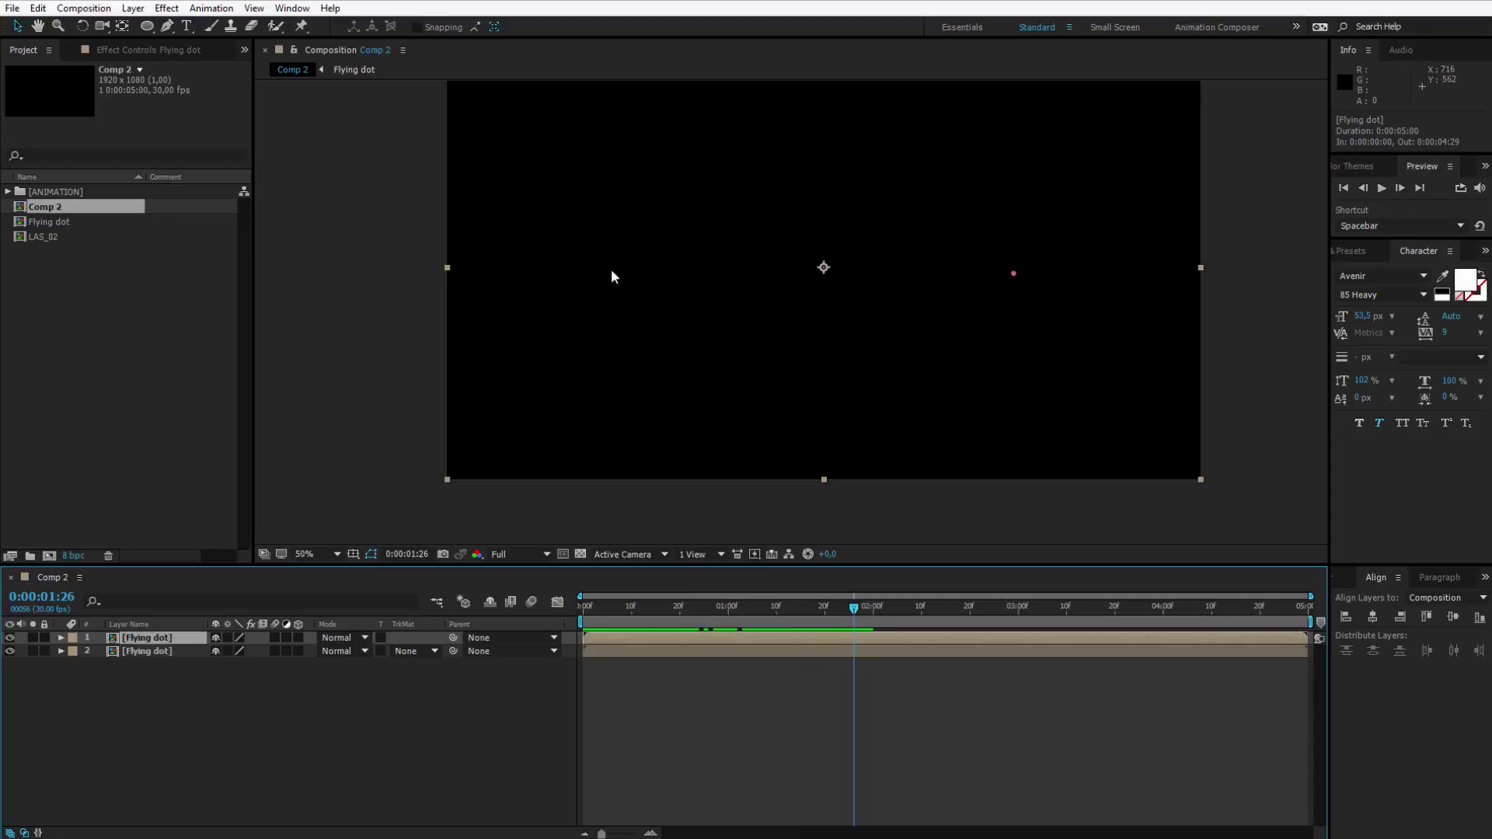
left_click(207, 716)
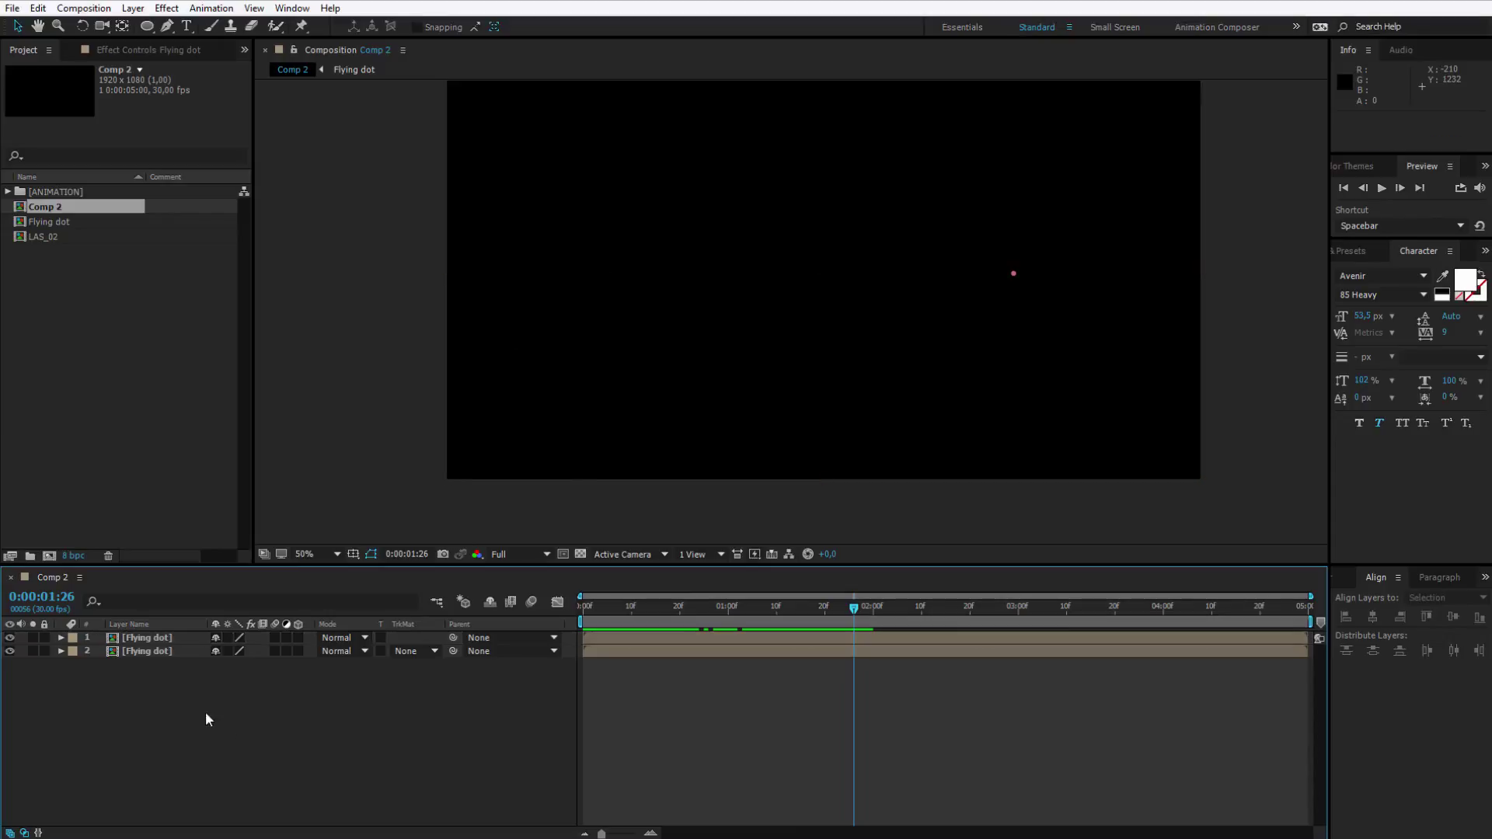
Rename the second copy to '2nd dot' and reveal its Rotation property
left_click(143, 651)
key("Return")
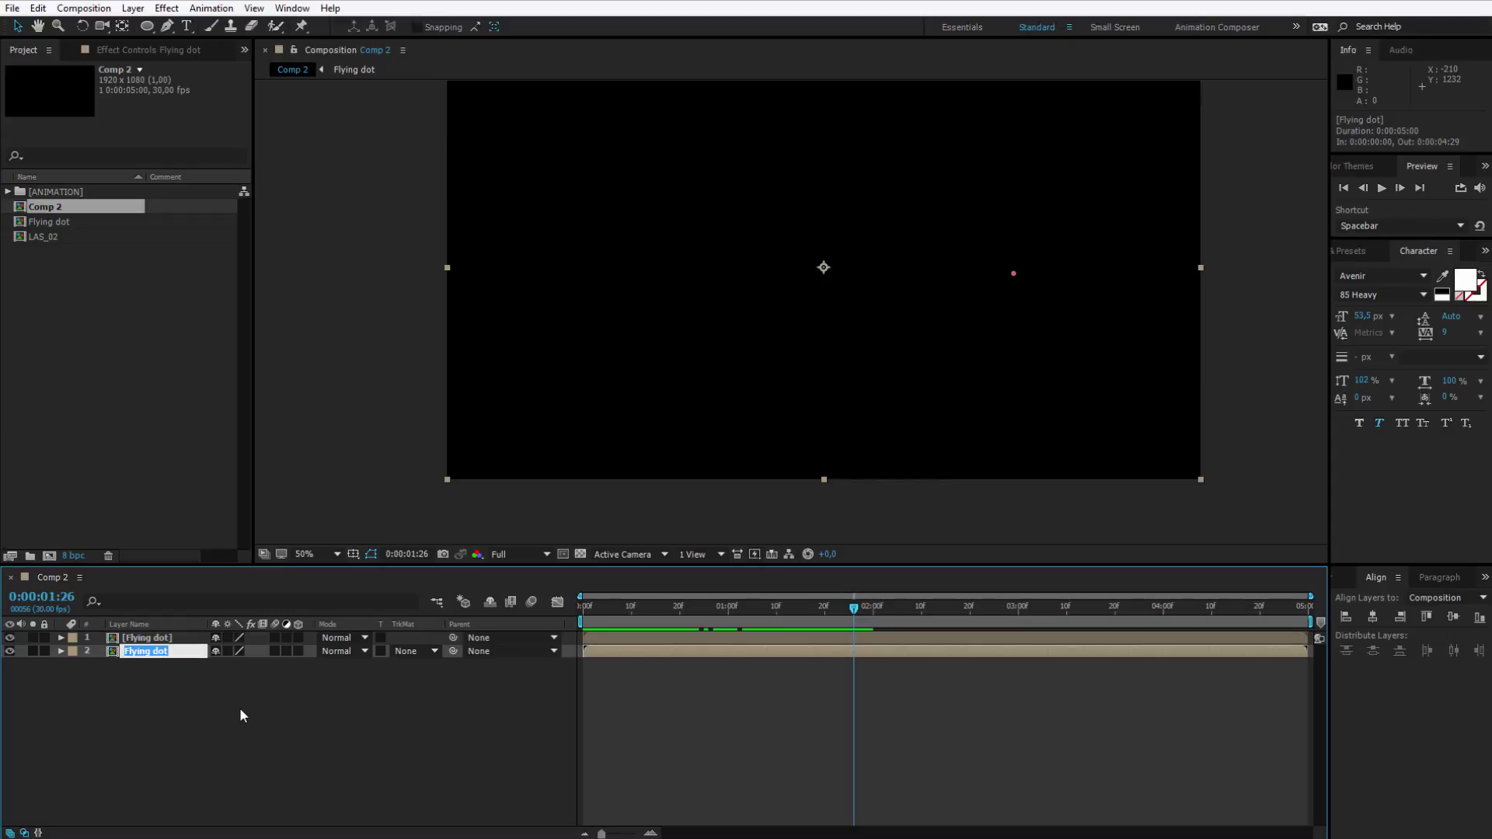
type("2nd dot")
key("Return")
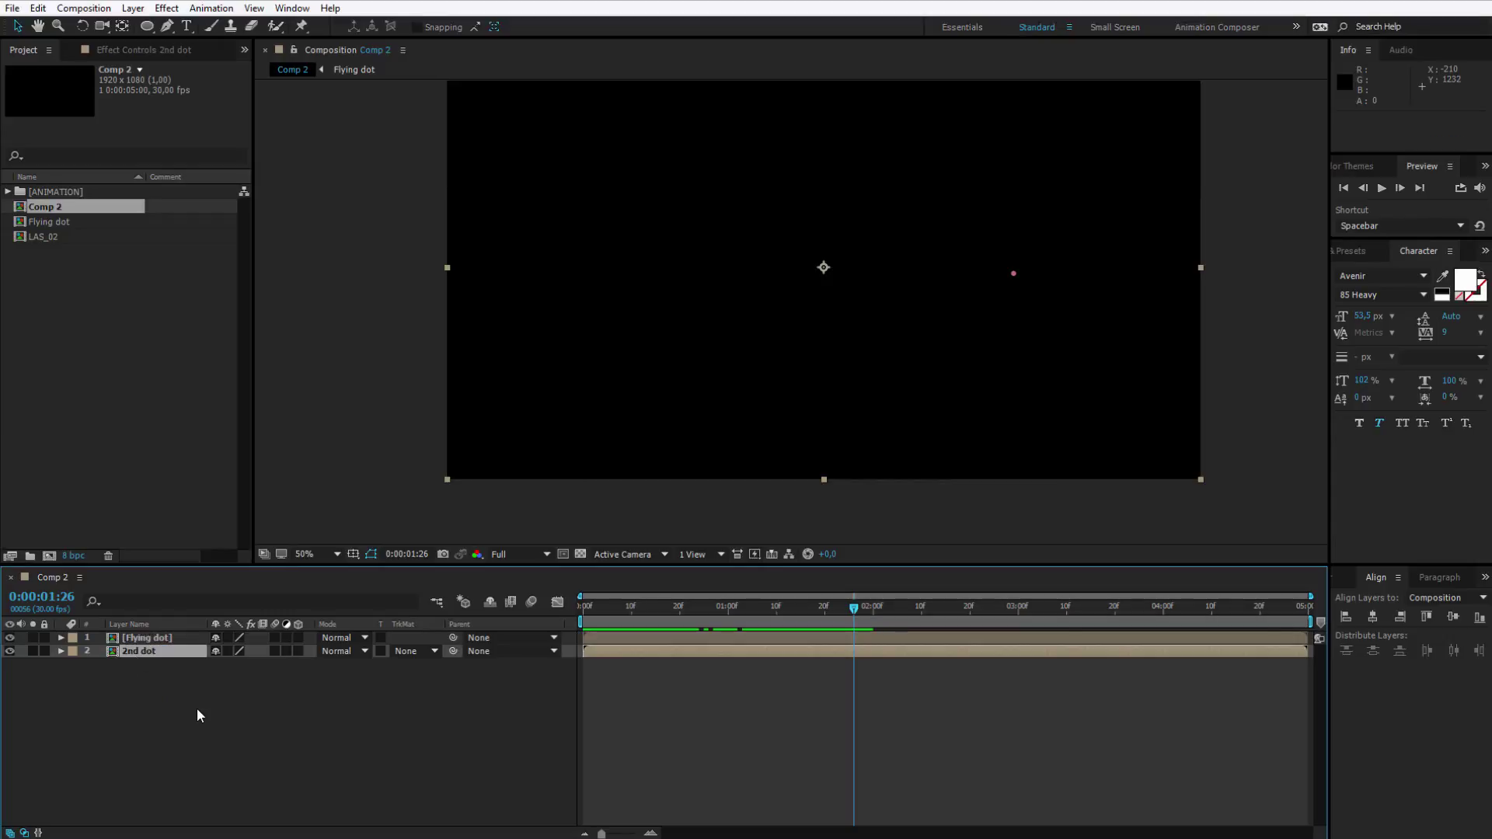
key("r")
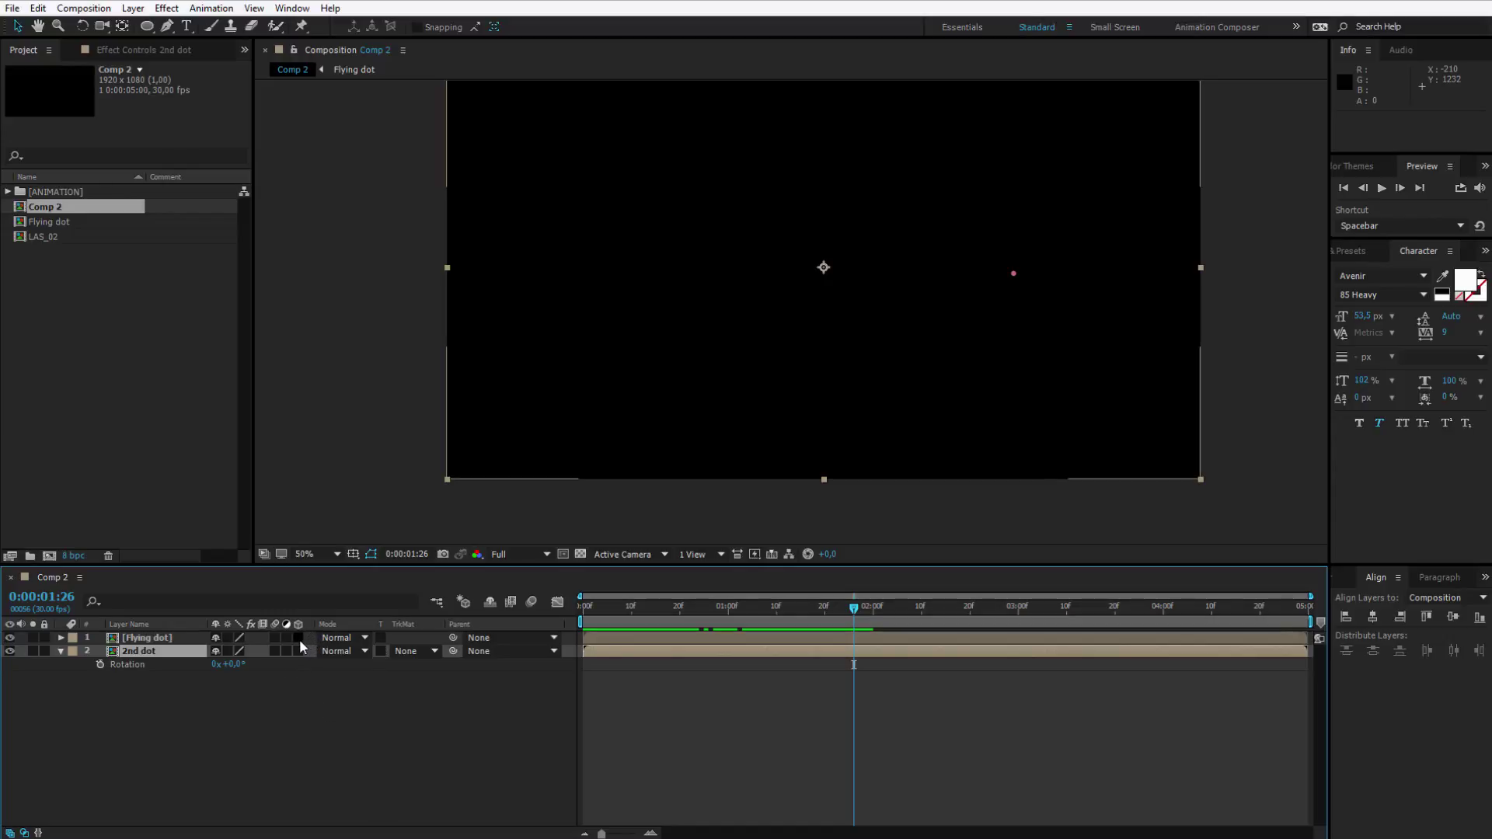
Make both dot layers 3D and set 2nd dot's Z Rotation to -180°
left_click_drag(300, 639, 301, 659)
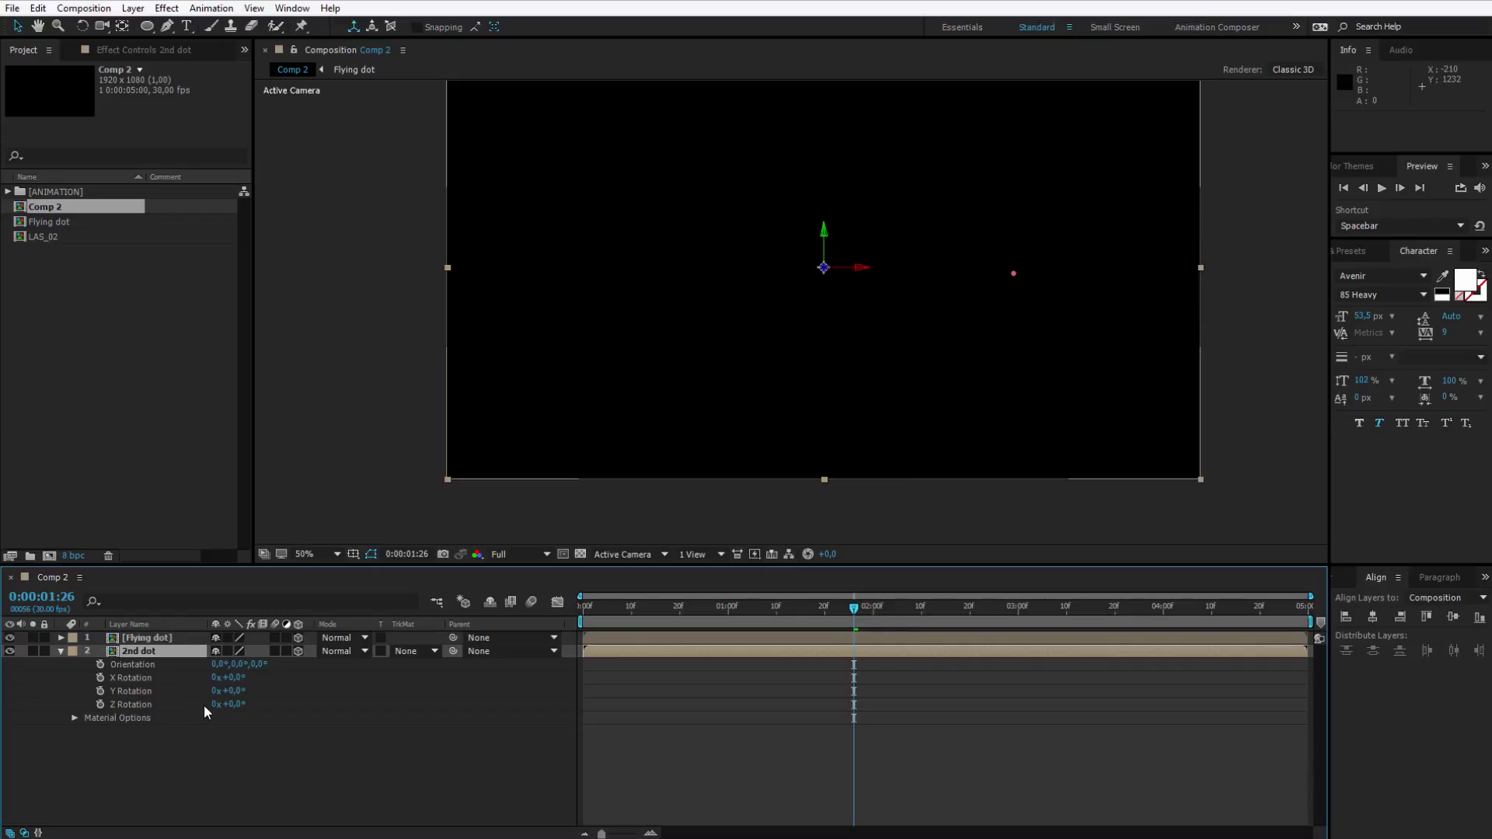
left_click(298, 651)
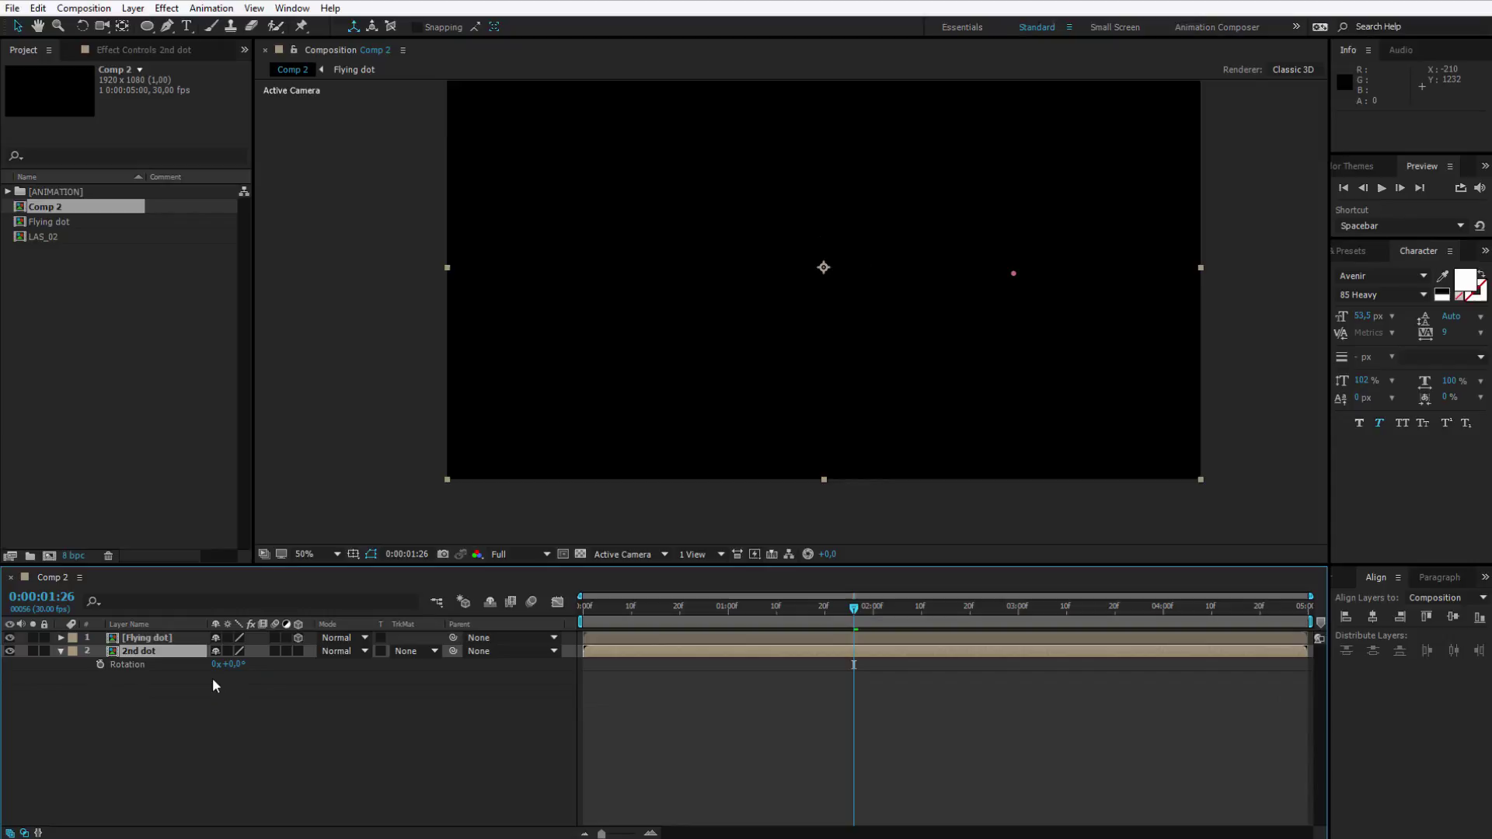
left_click(298, 652)
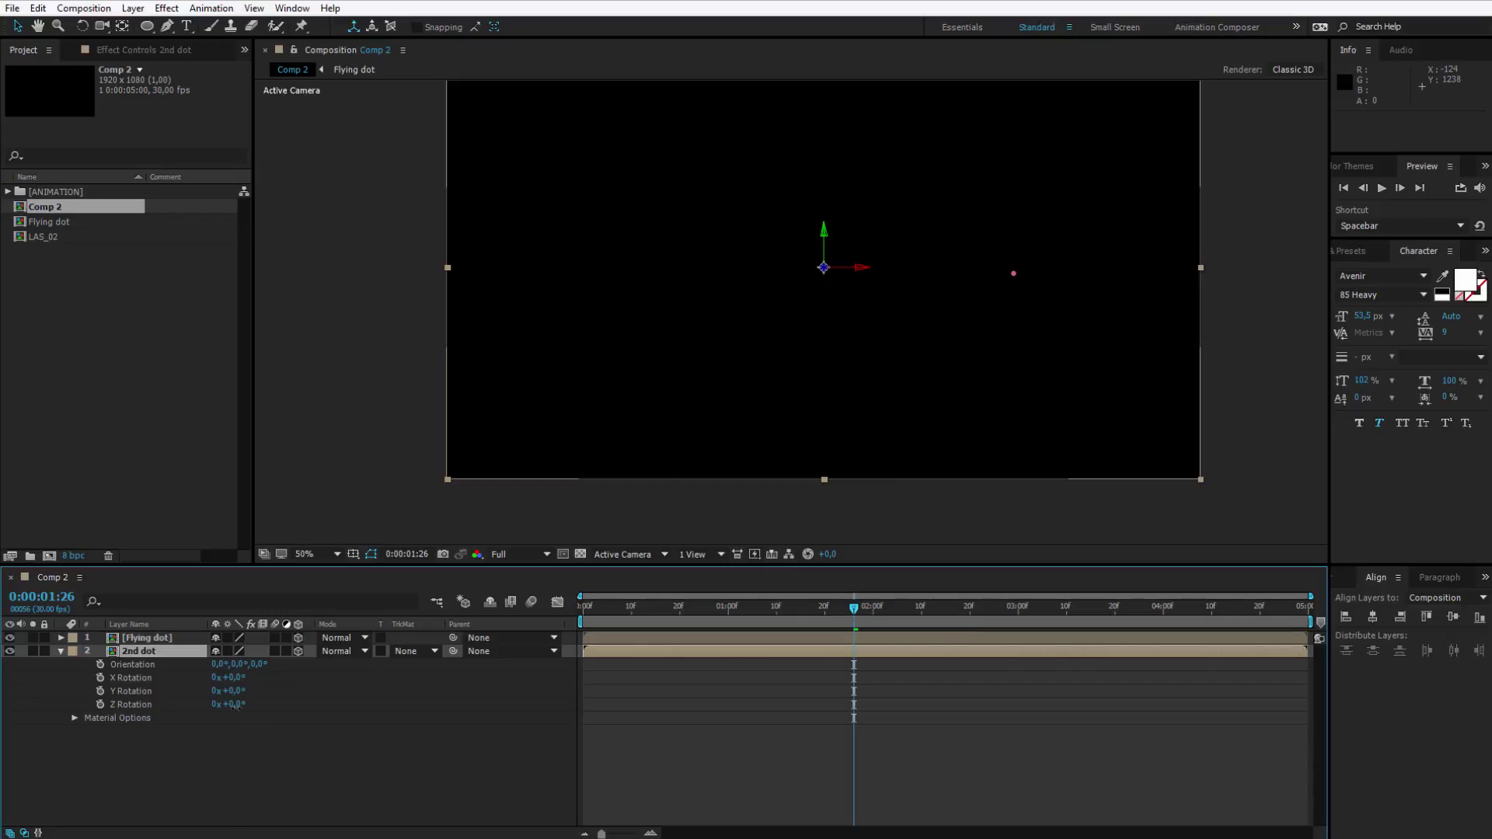
left_click_drag(239, 713, 96, 704)
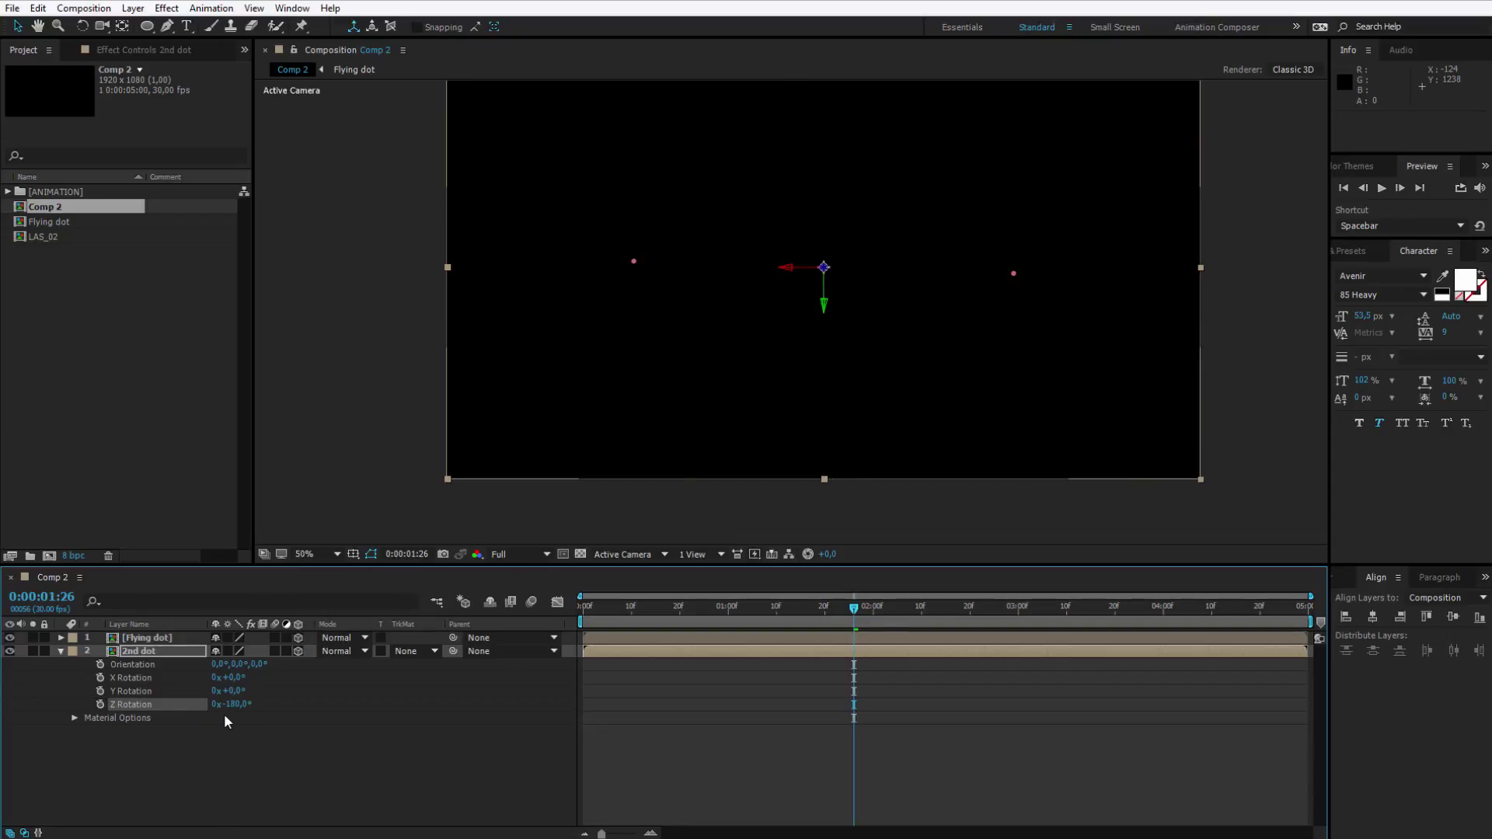
Zoom the viewer out and preview the two mirrored dots from the start
key("comma")
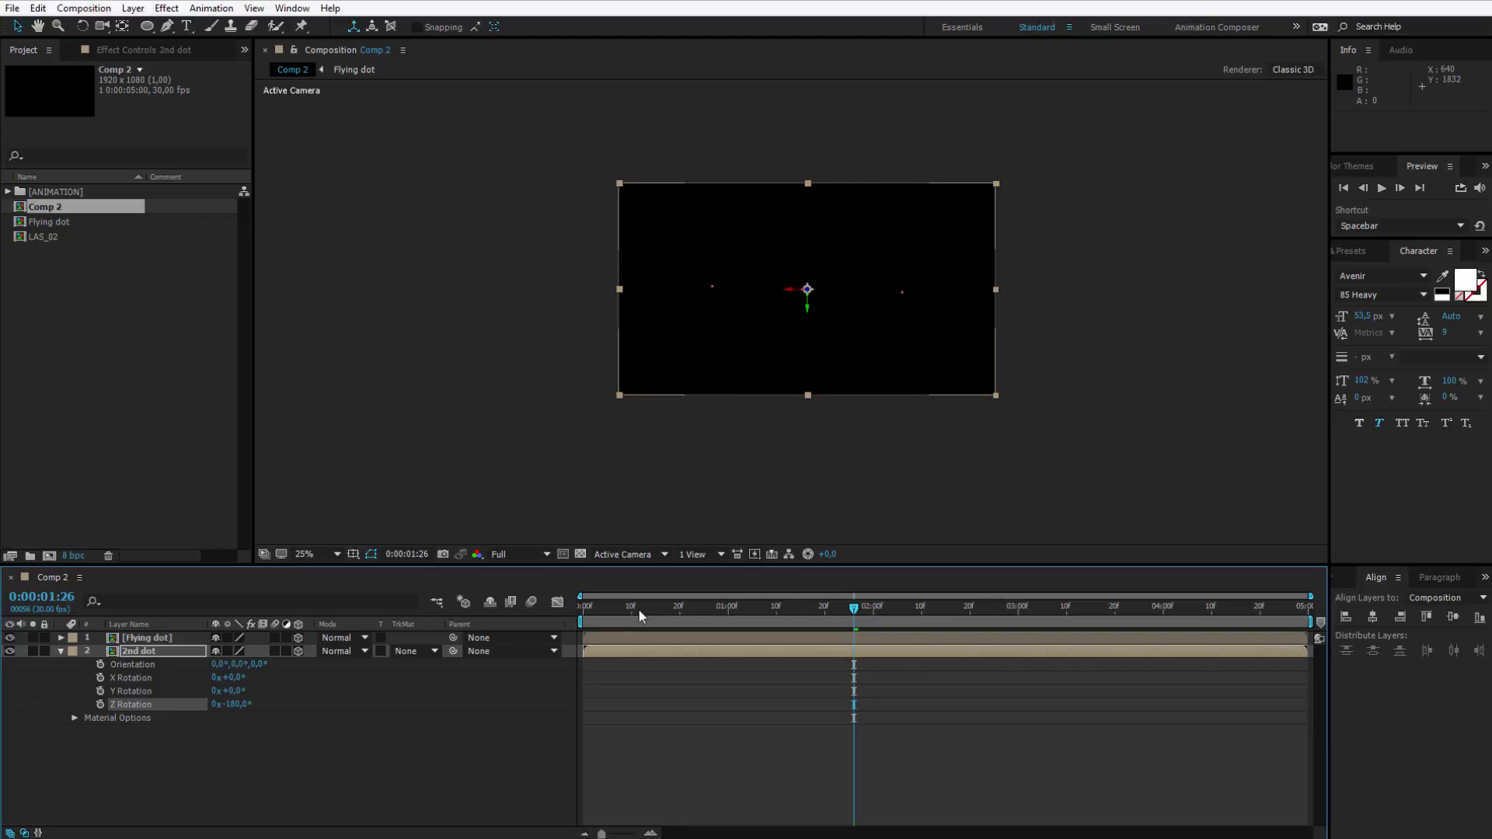
left_click_drag(639, 609, 506, 608)
key("space")
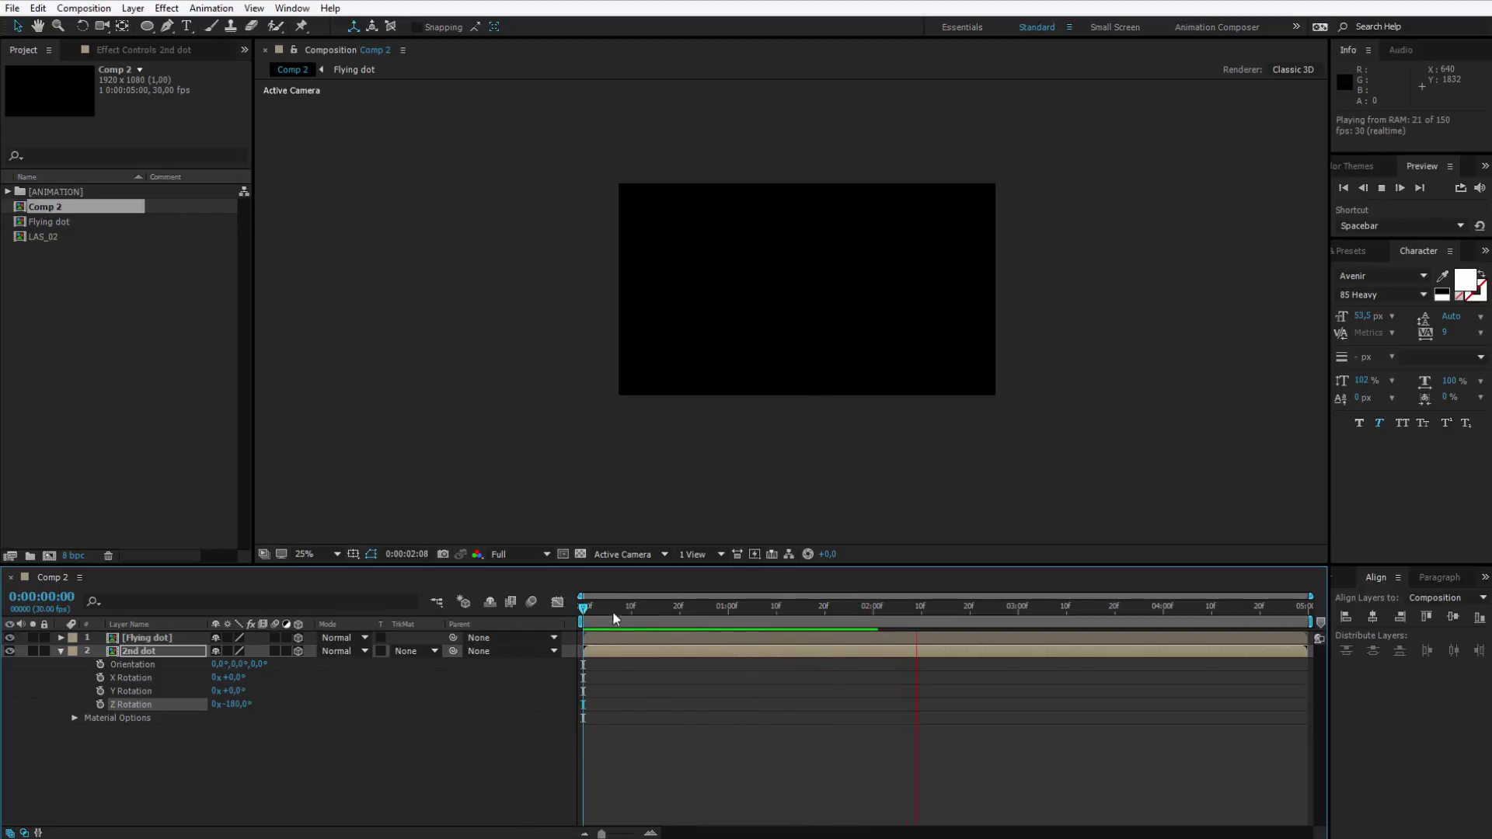
left_click_drag(612, 611, 738, 606)
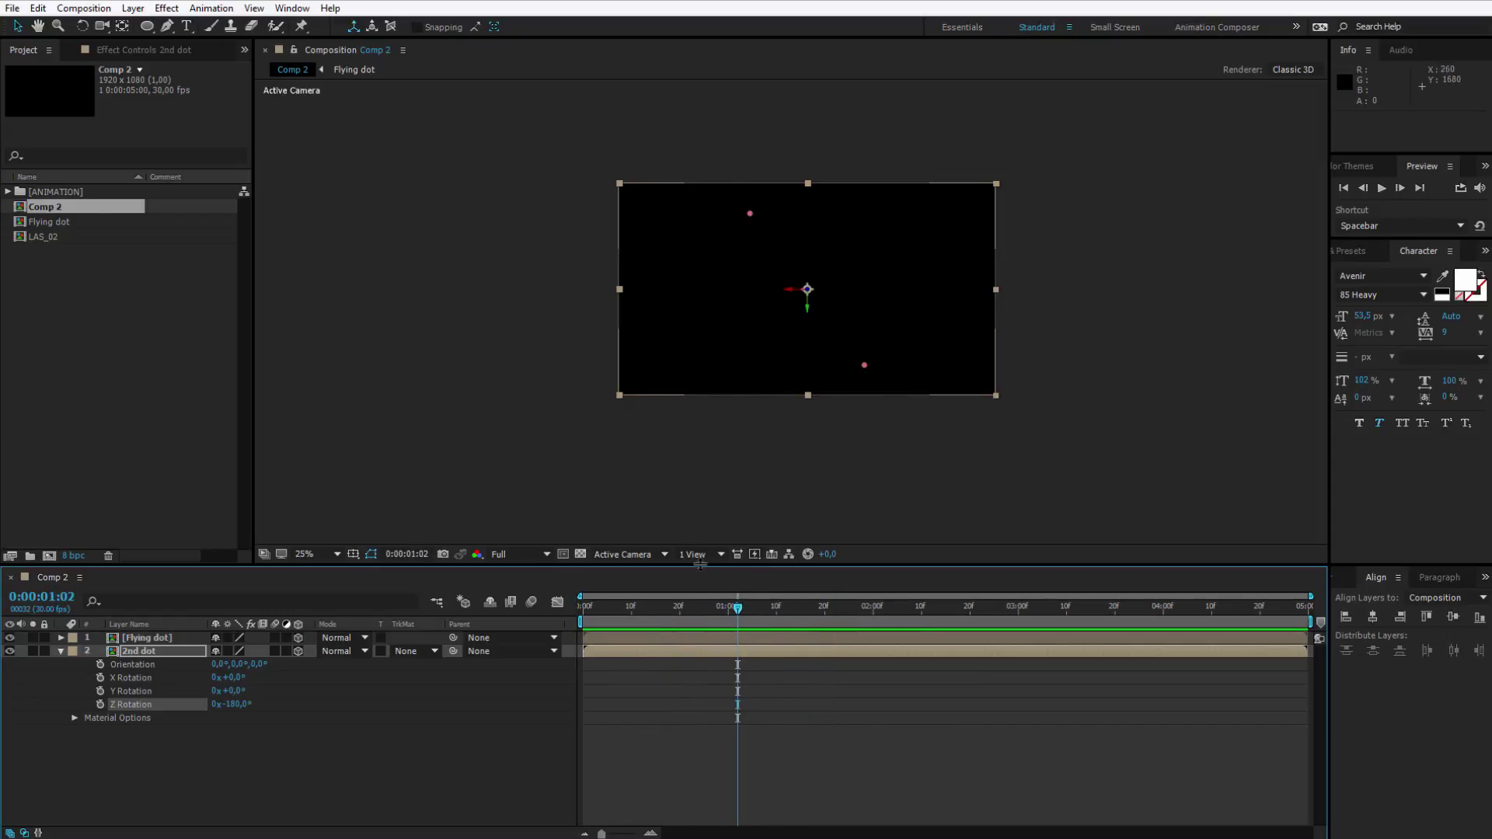
Select both dot layers and try scaling the dots down, undoing the change
left_click(149, 653)
double_click(144, 655)
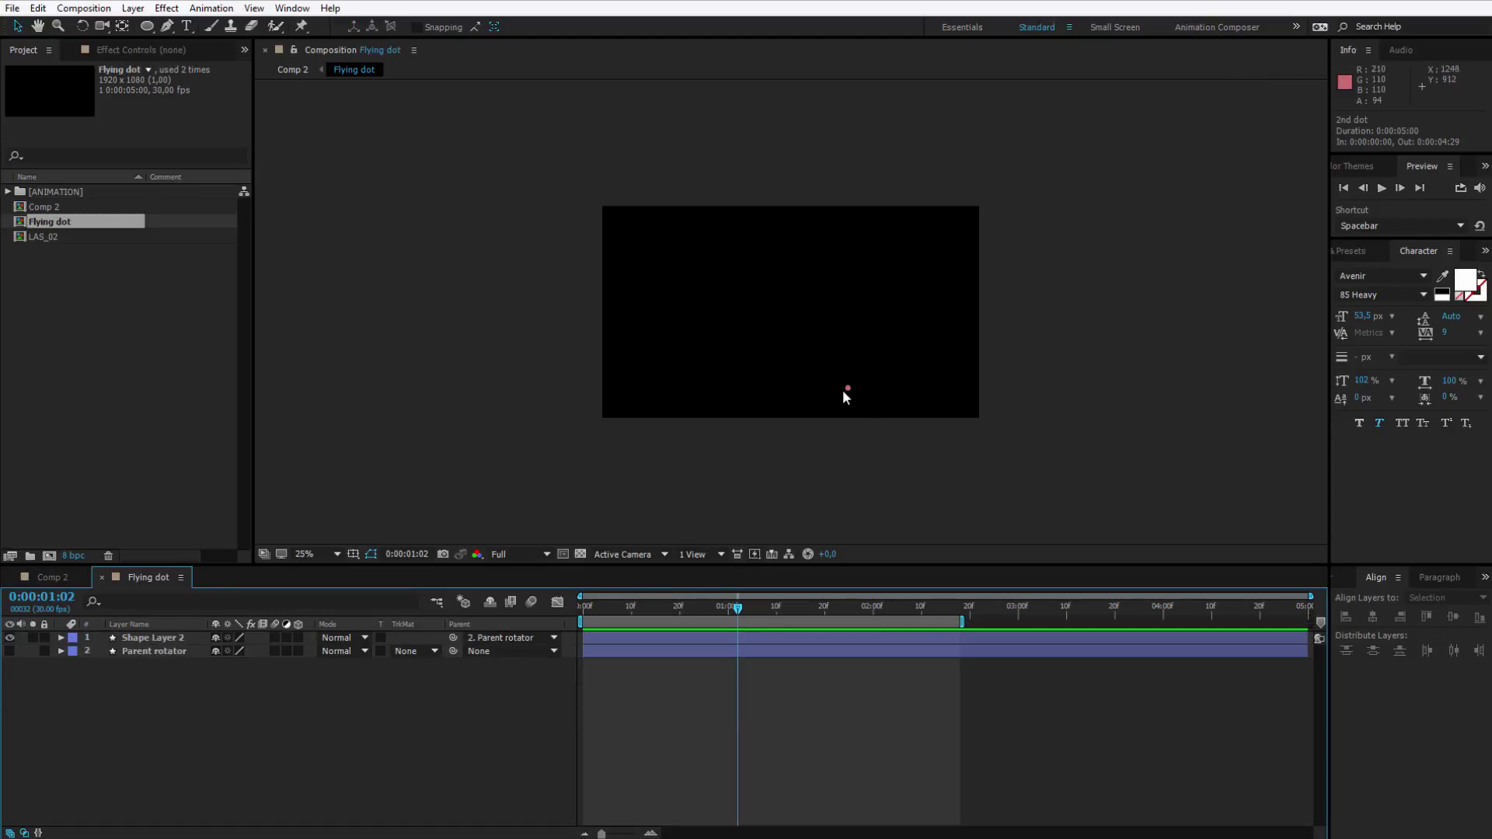
left_click(102, 577)
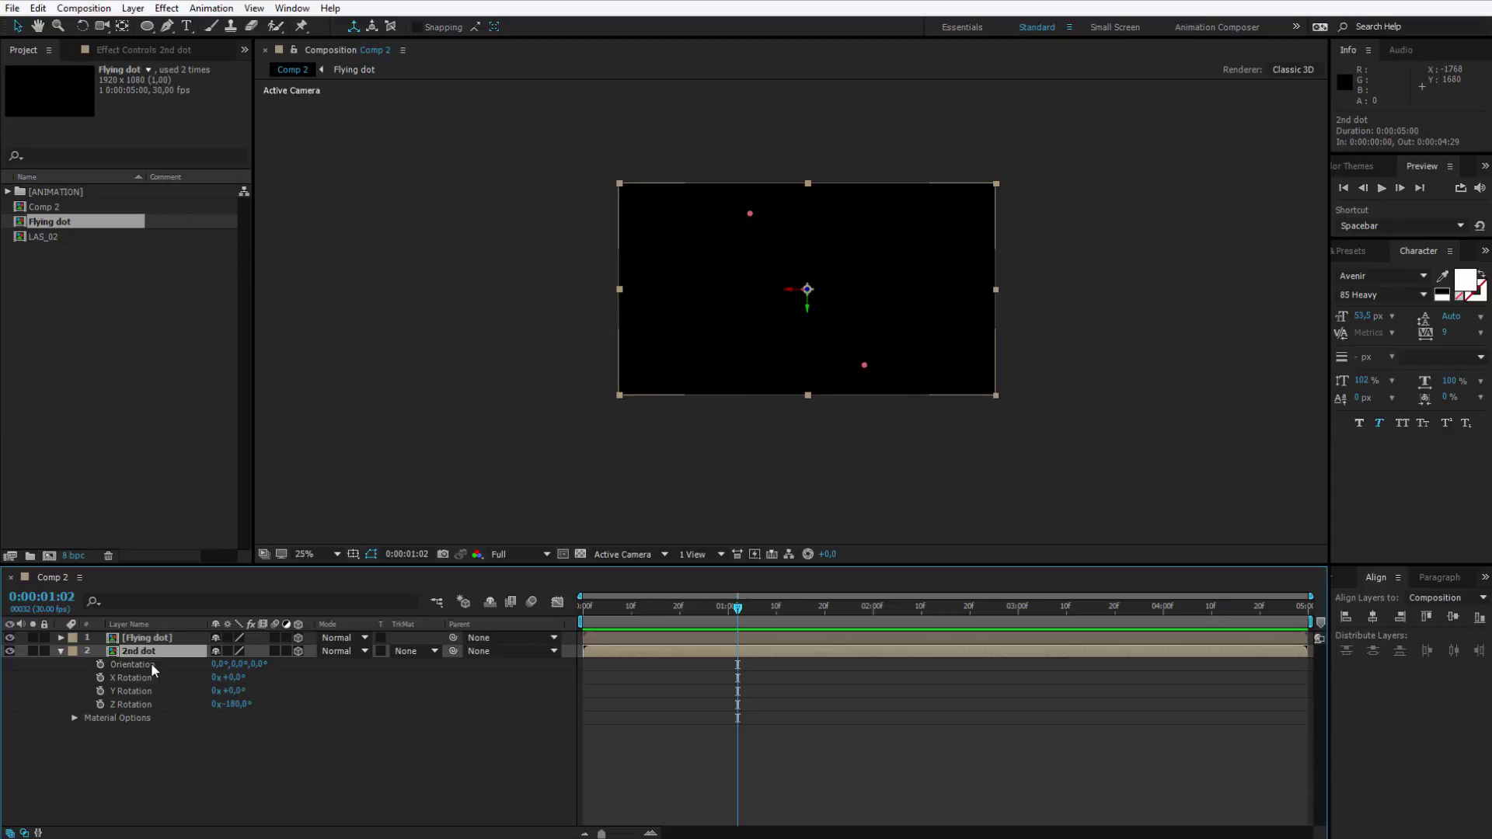
left_click(156, 638, "shift")
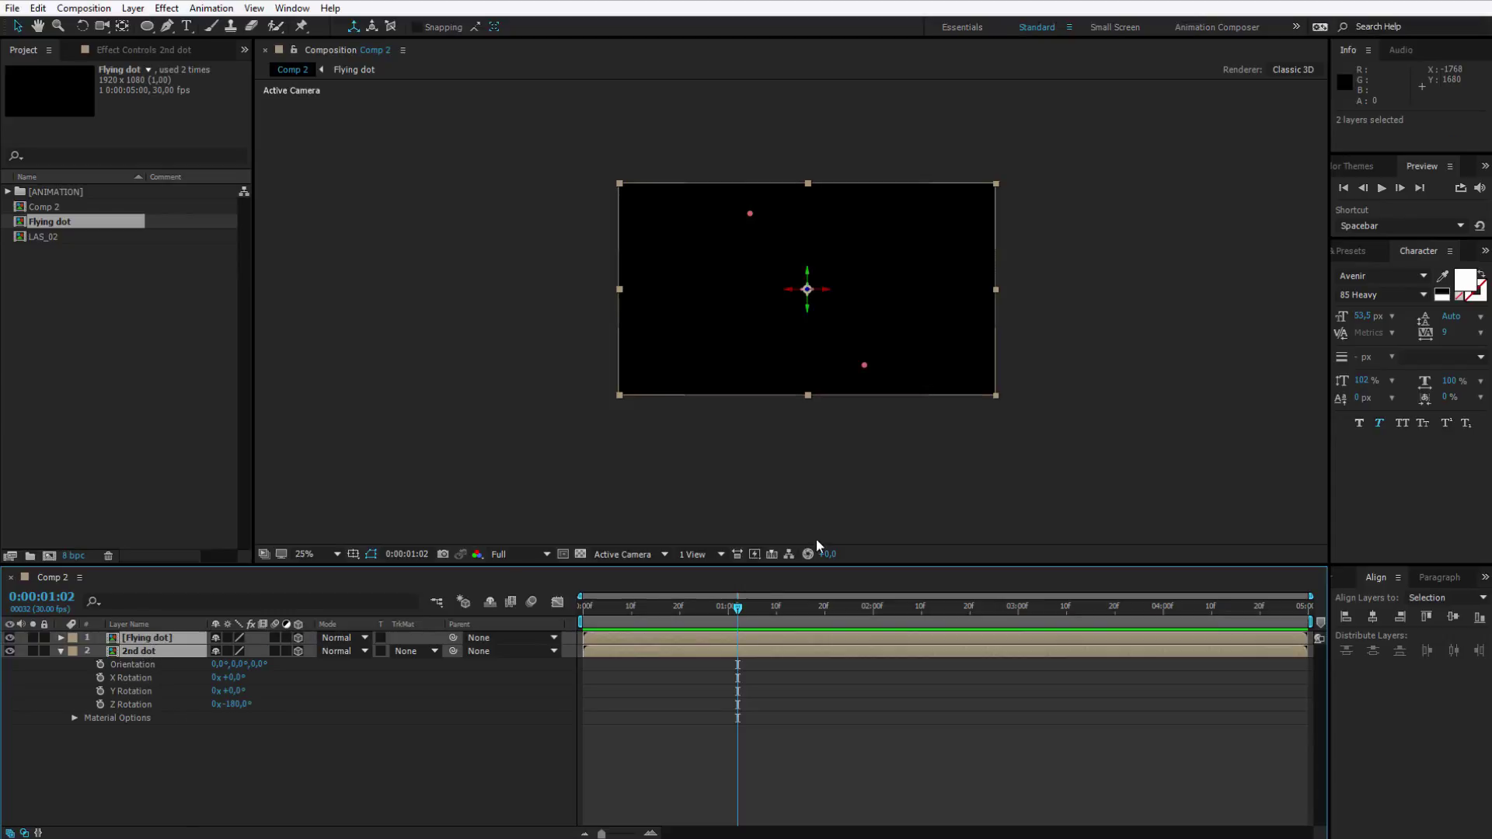
left_click_drag(994, 395, 956, 372)
key("ctrl+z")
Preview the animation from the start, scrub to 0:00:01:01, then deselect all layers
left_click(616, 607)
key("Home")
key("space")
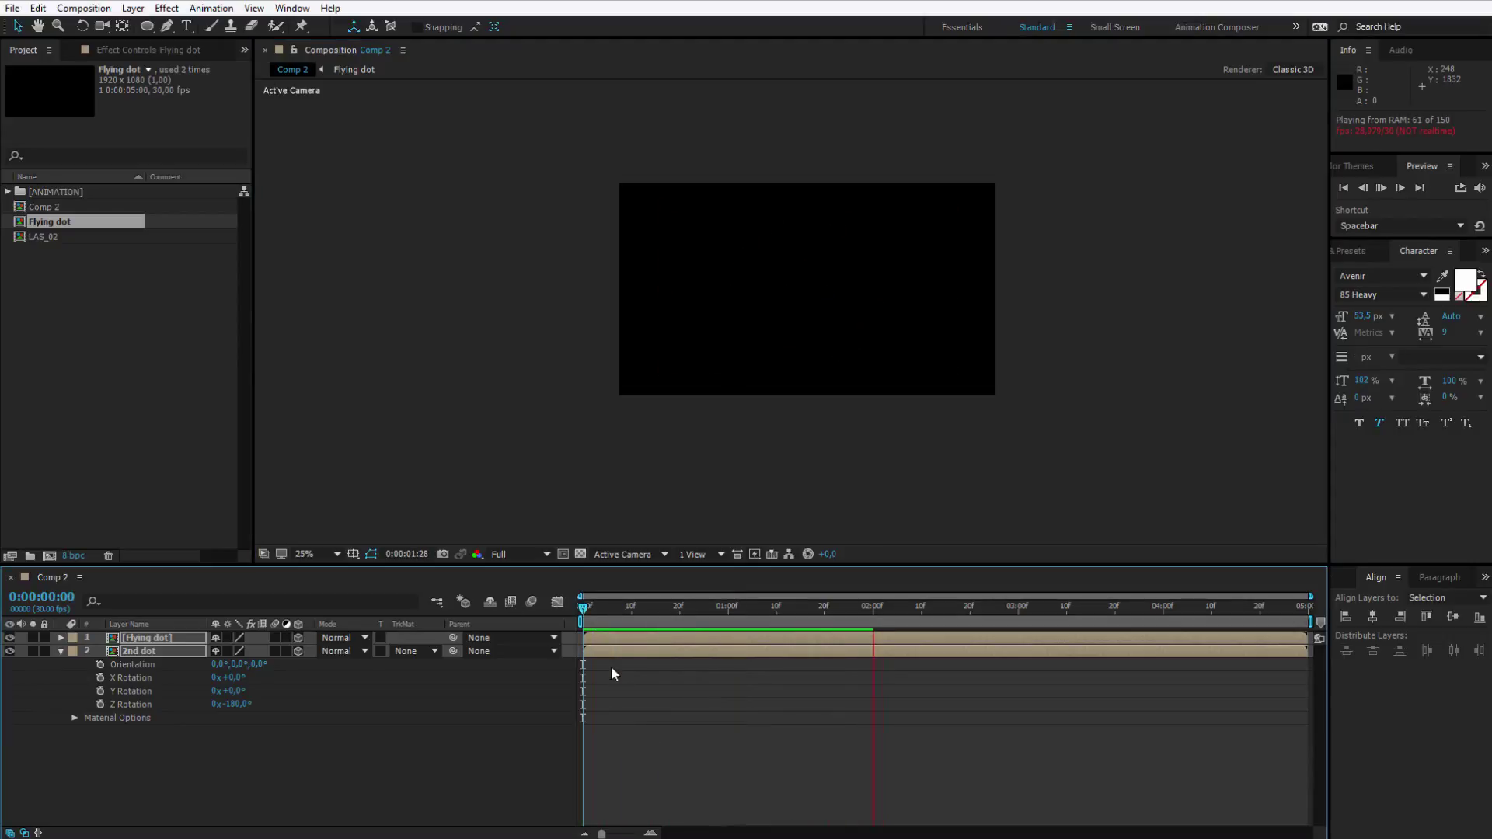
key("space")
left_click_drag(584, 606, 733, 610)
left_click(394, 786)
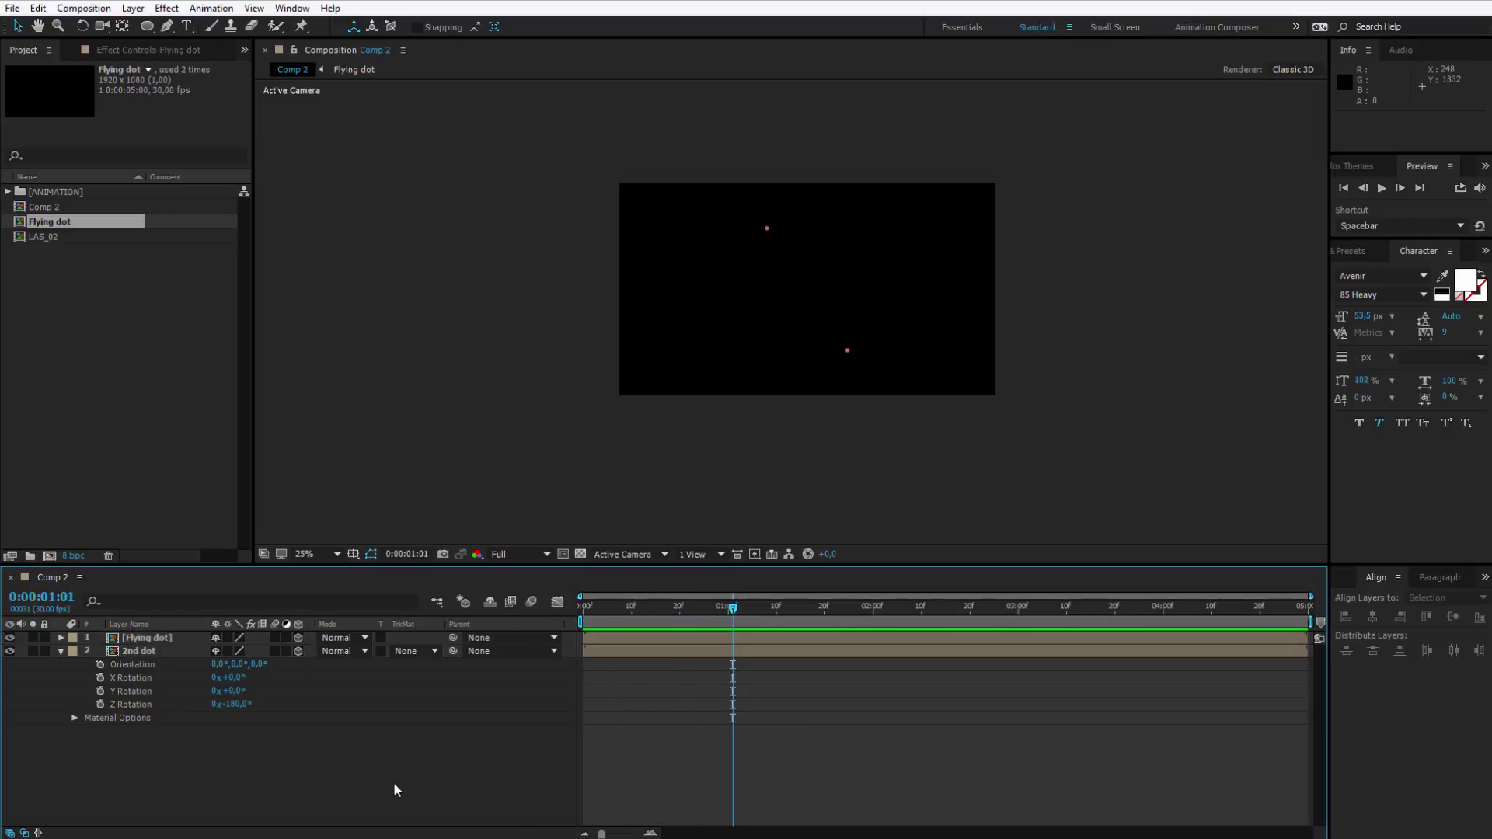
left_click(61, 651)
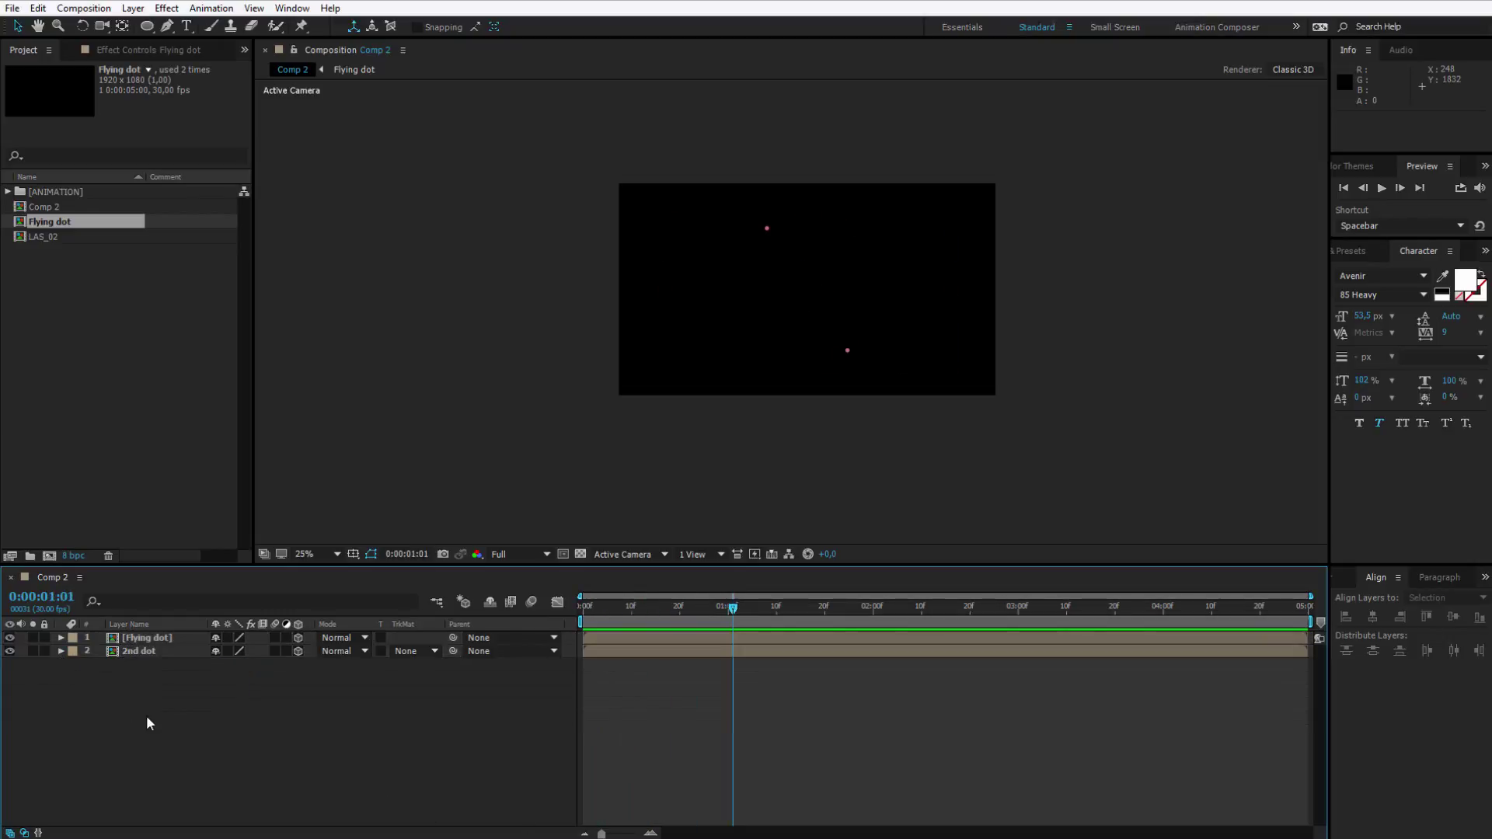
left_click(151, 648)
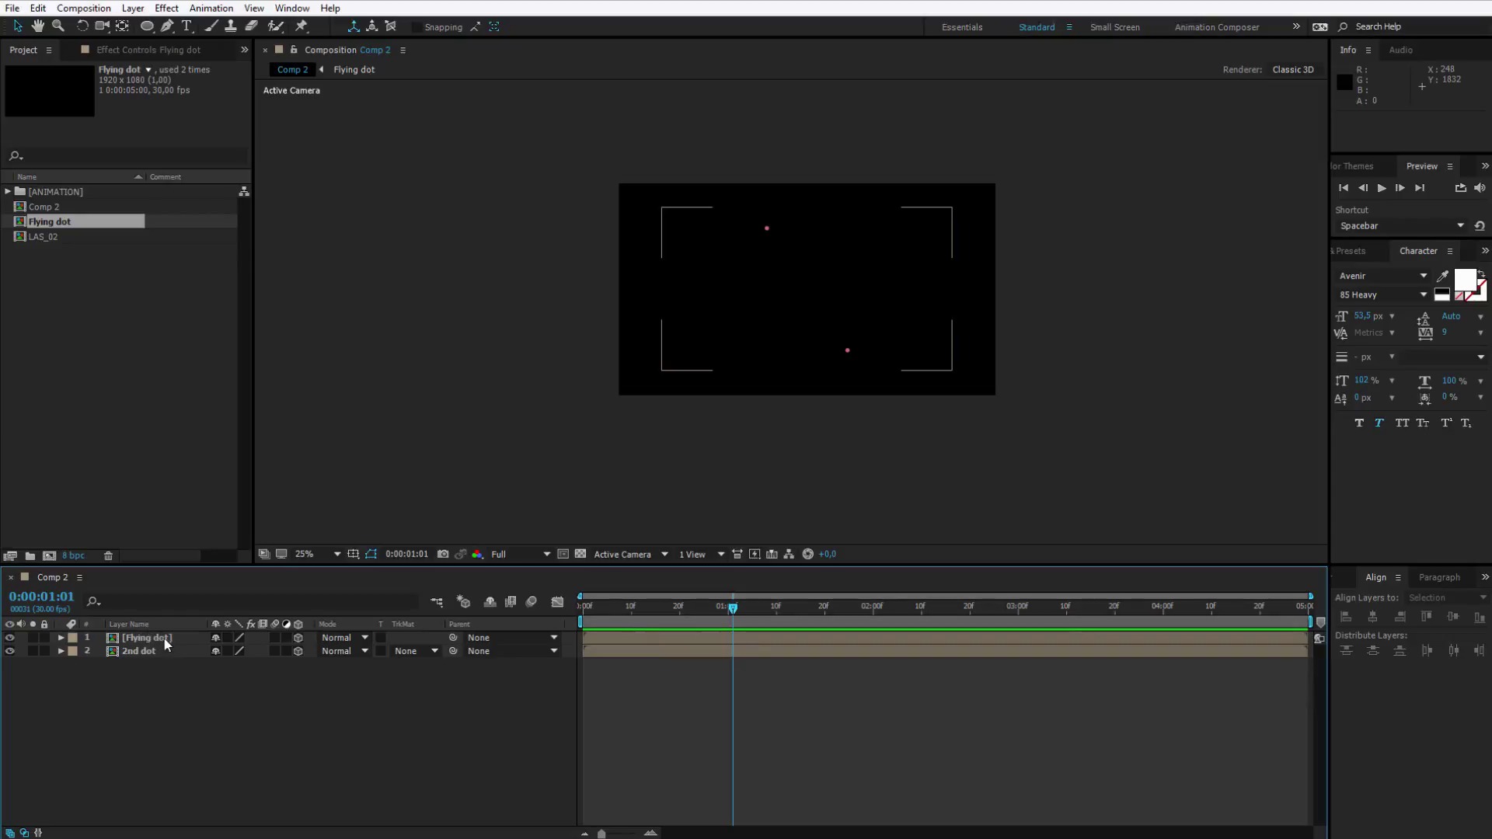
left_click(221, 701)
Add a Two-Node Camera layer named Camera 1 to Comp 2
right_click(140, 699)
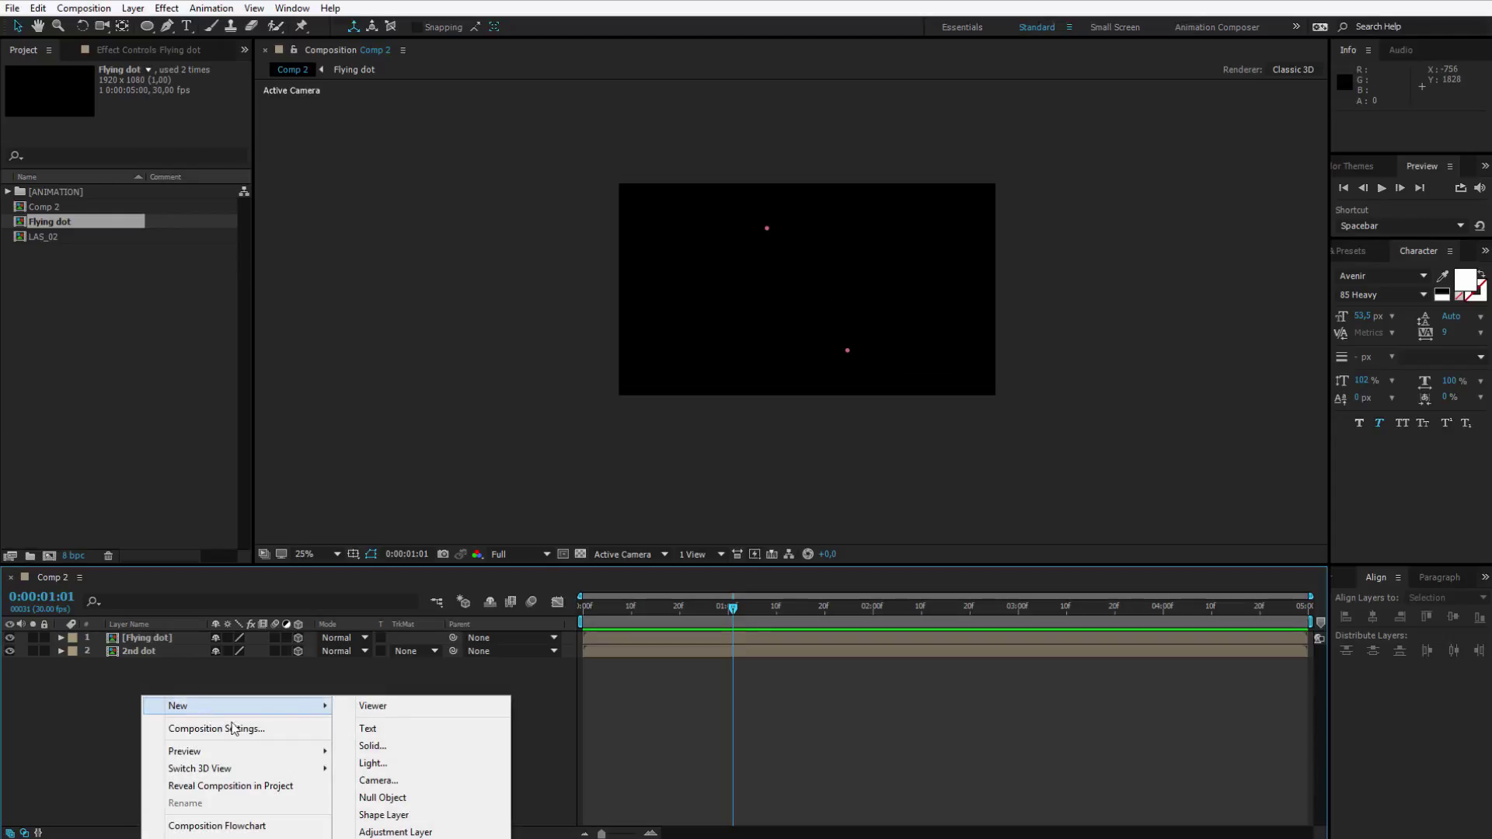
left_click(389, 781)
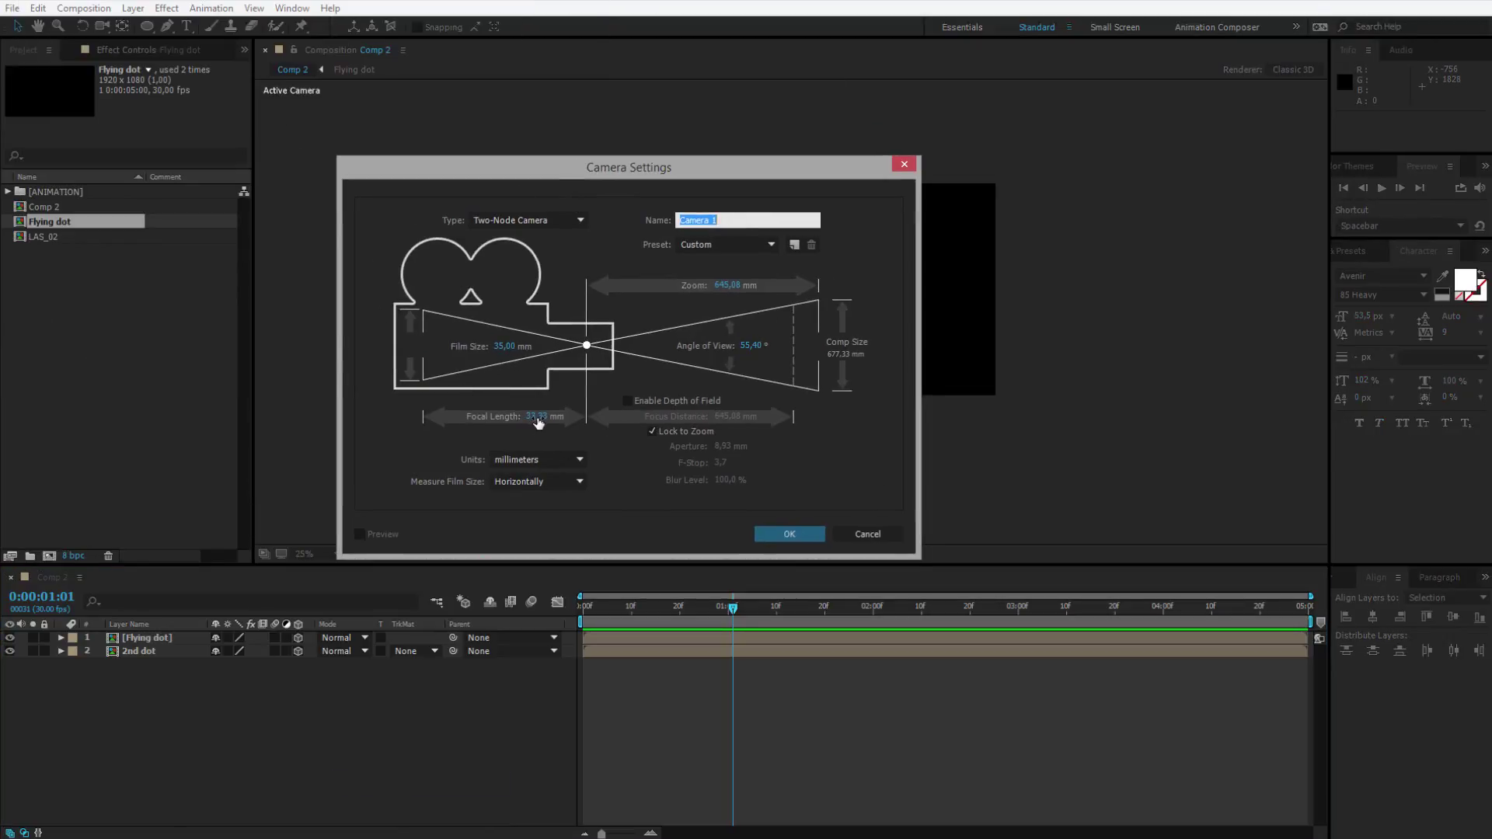
left_click(781, 530)
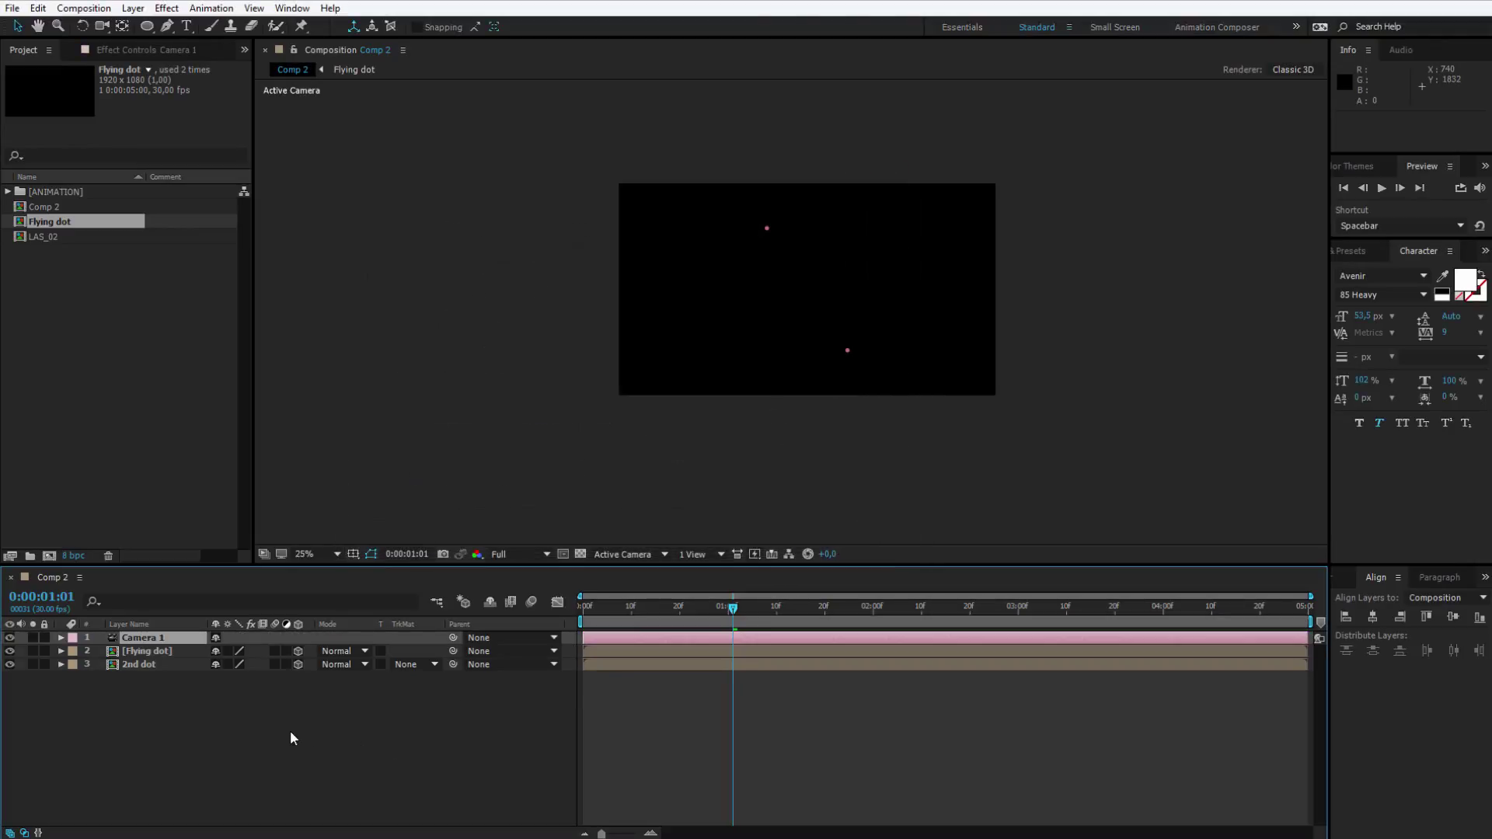
left_click(188, 754)
Create a new Null Object layer, Null 6, from the timeline's New menu
right_click(146, 704)
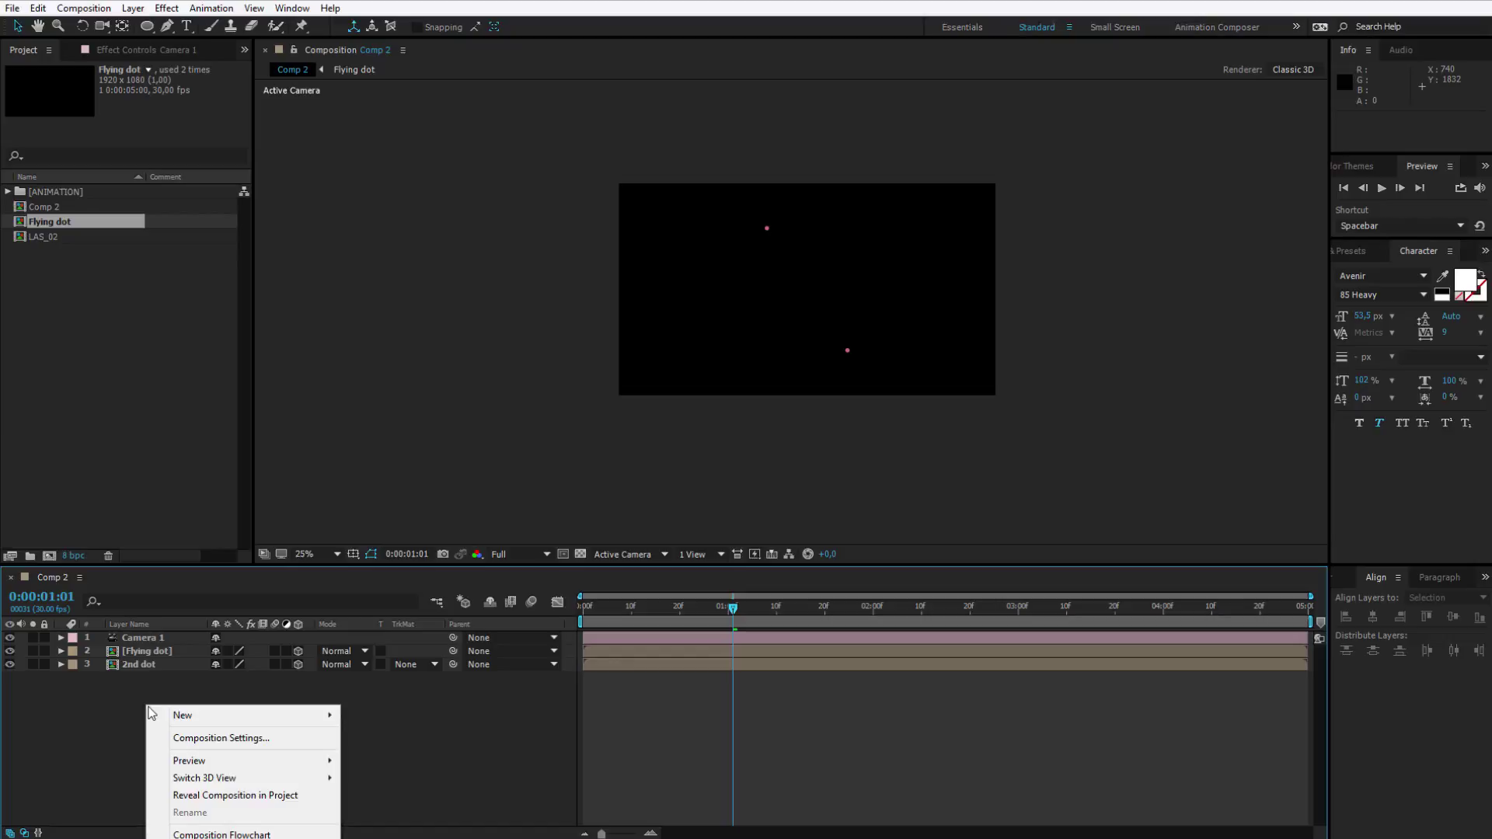
mouse_move(180, 725)
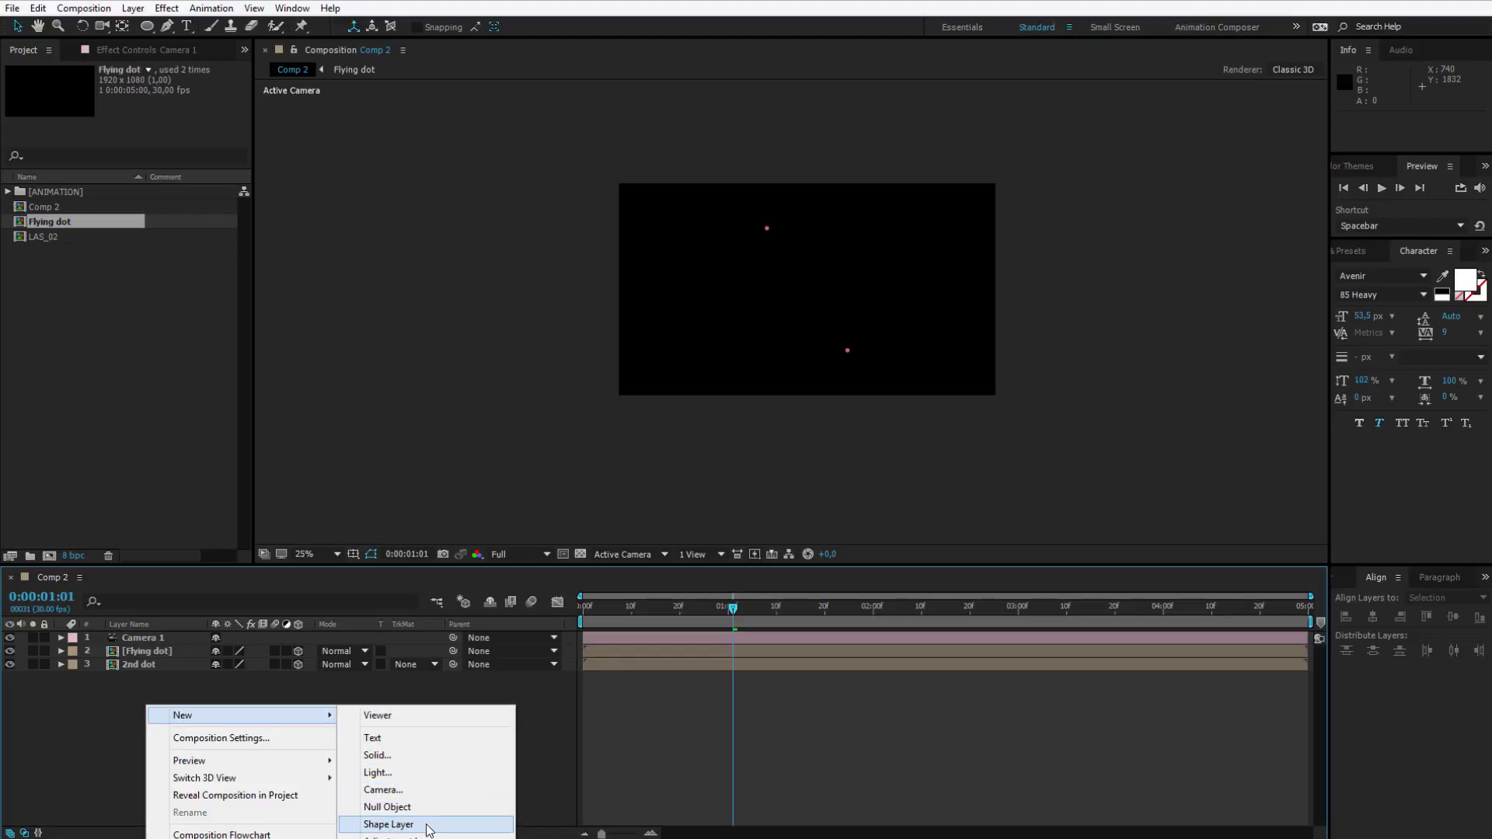
left_click(426, 808)
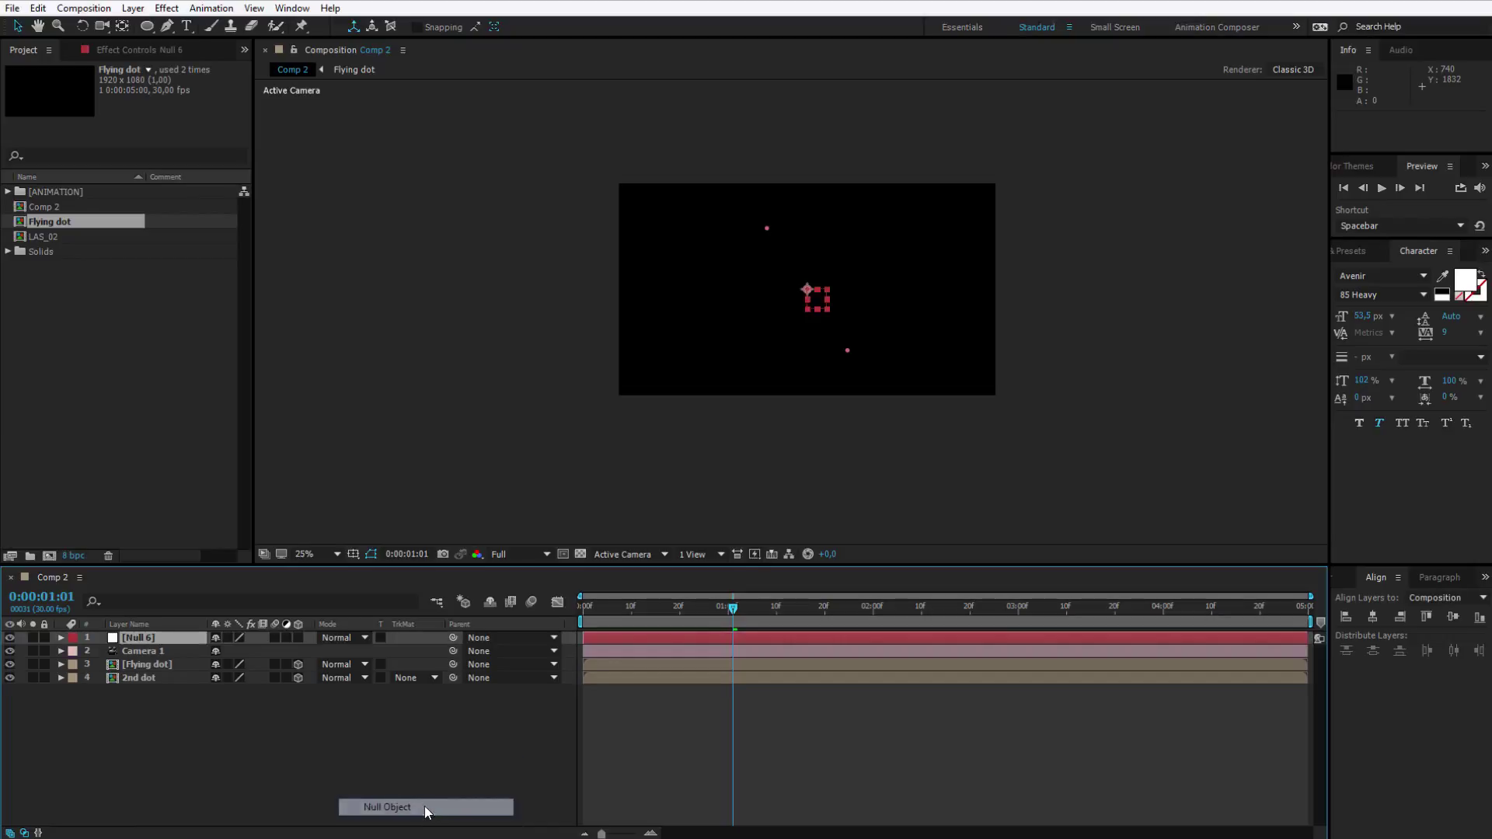
Rename Null 6 to 'Camera 1 man' and pick-whip Camera 1's parent to it
left_click(142, 639)
key("Return")
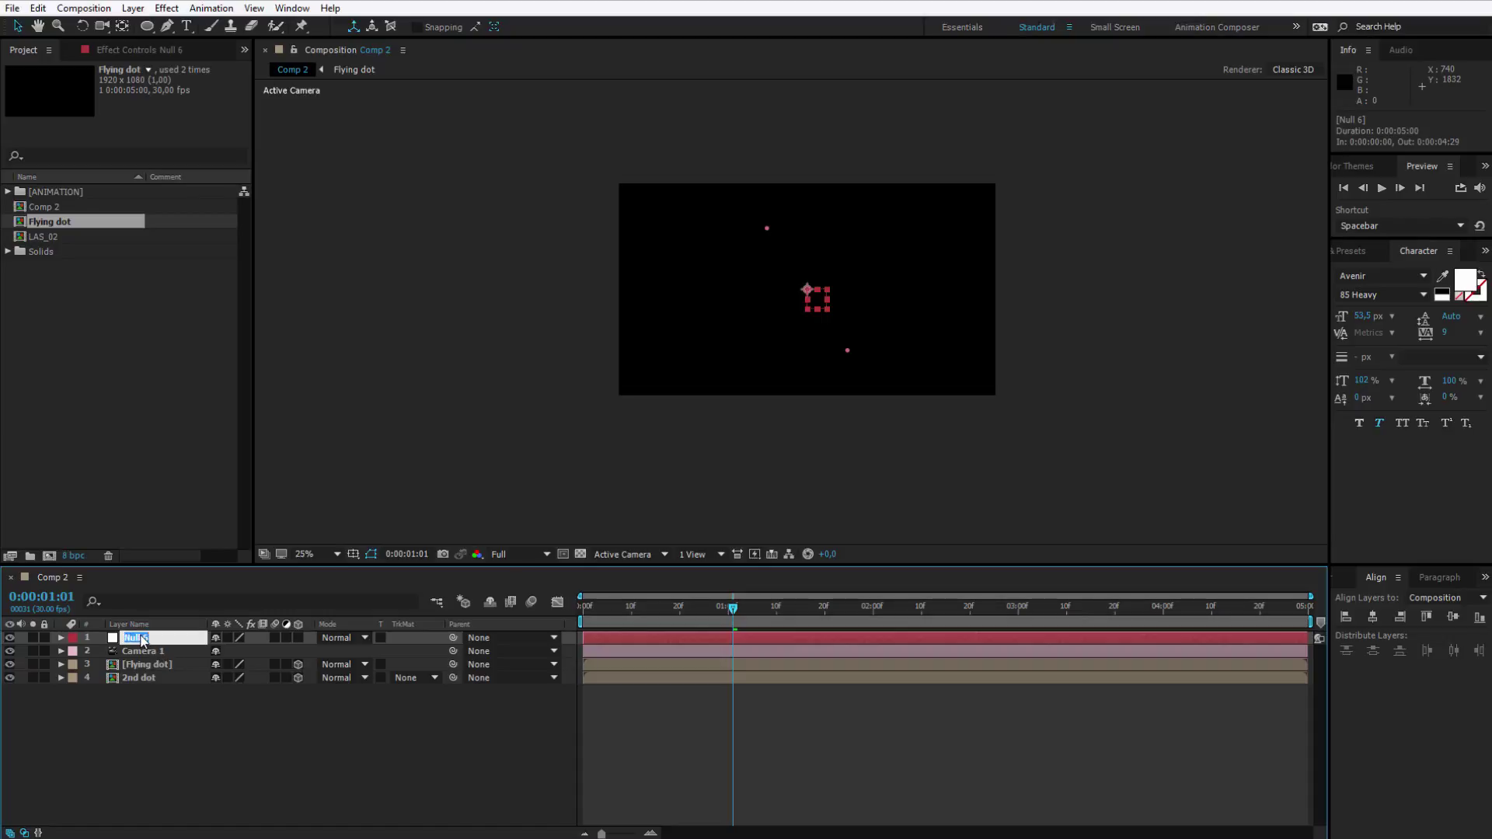
type("Camera 1 man")
key("Return")
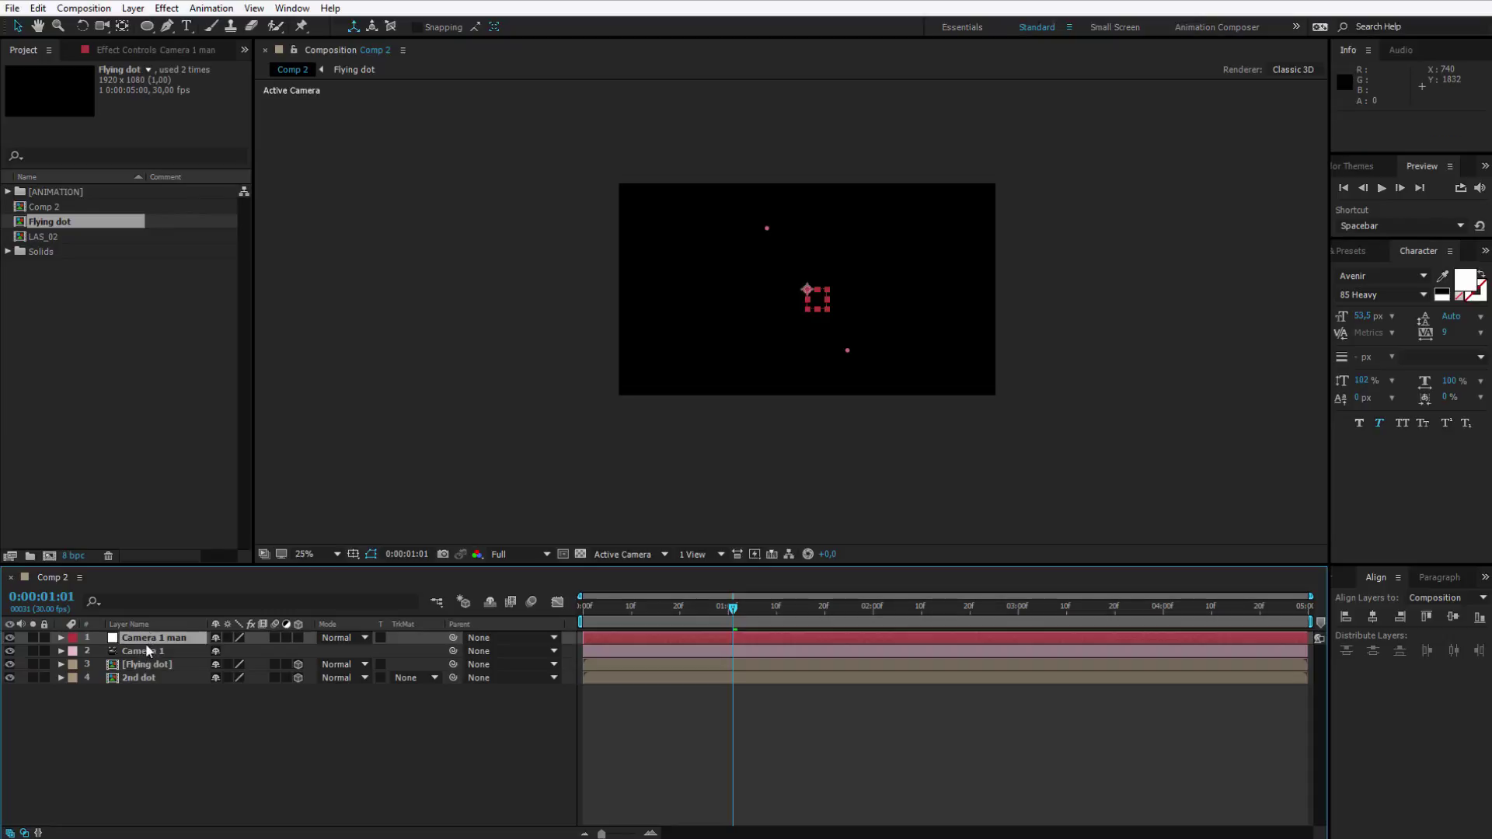
left_click(151, 653)
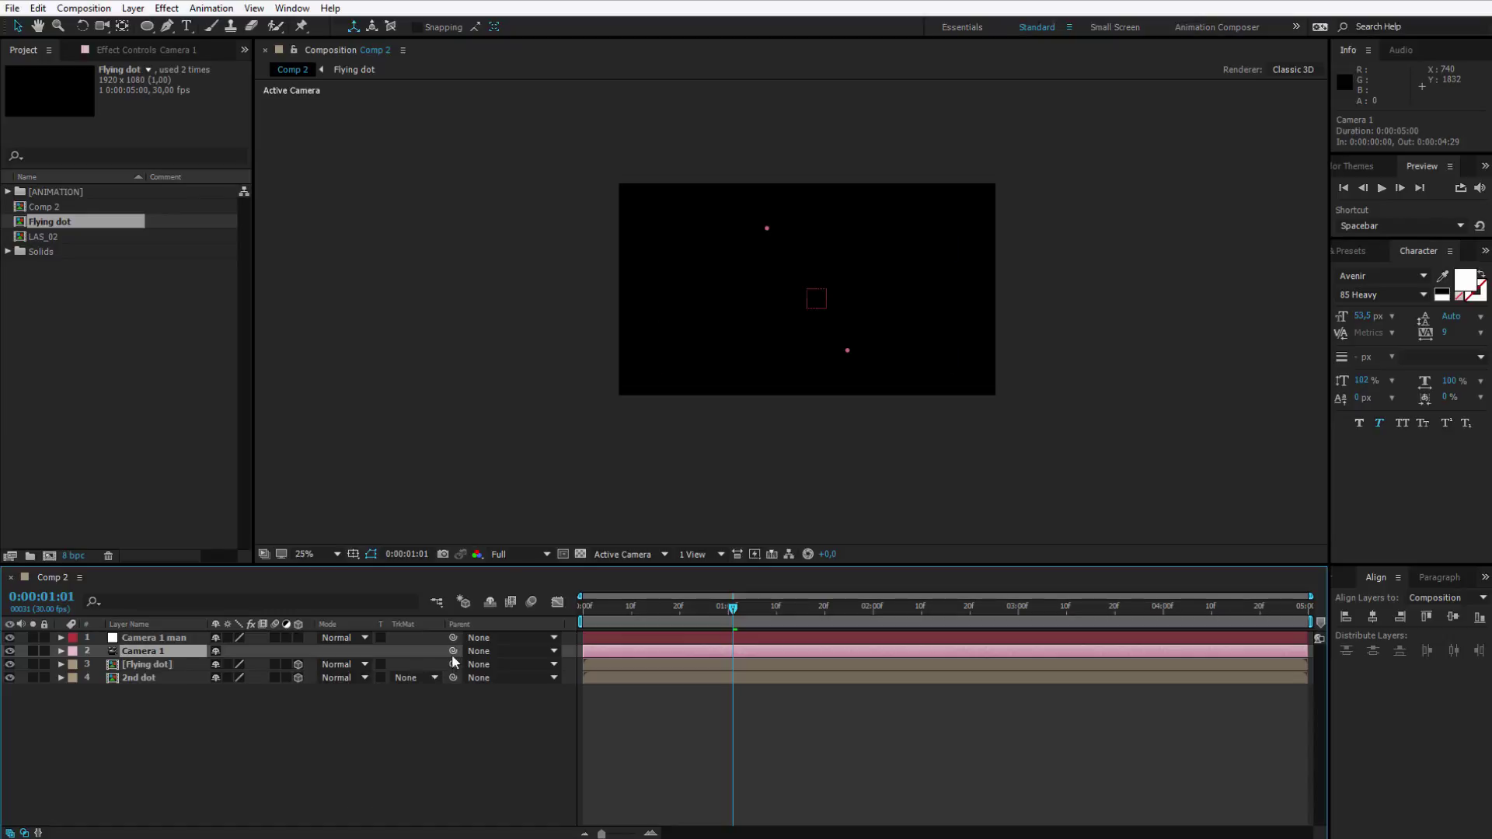
left_click_drag(453, 653, 179, 635)
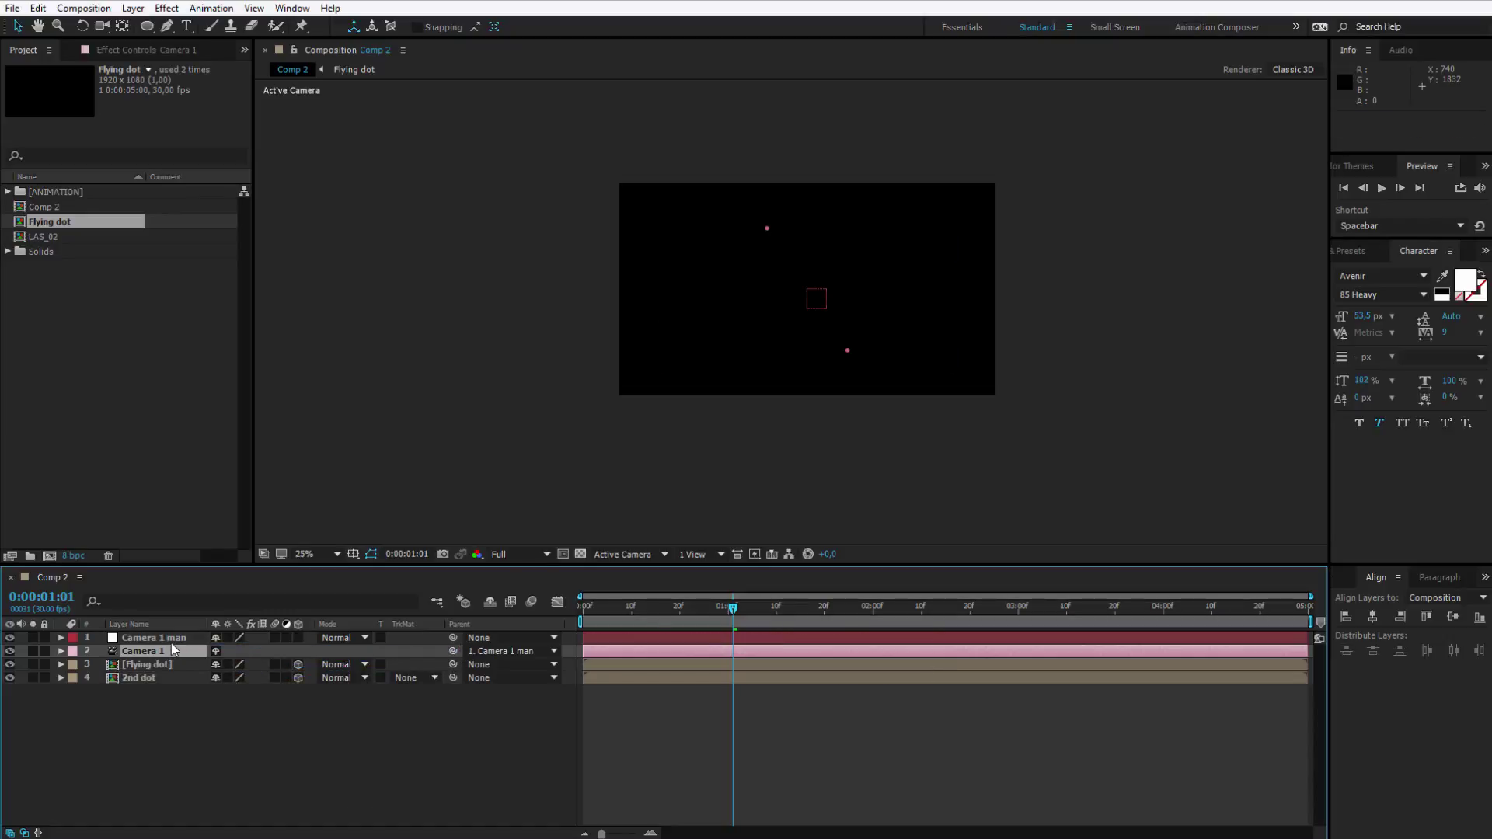
Make Camera 1 man a 3D layer and scrub its Position Z up to 646
left_click(188, 638)
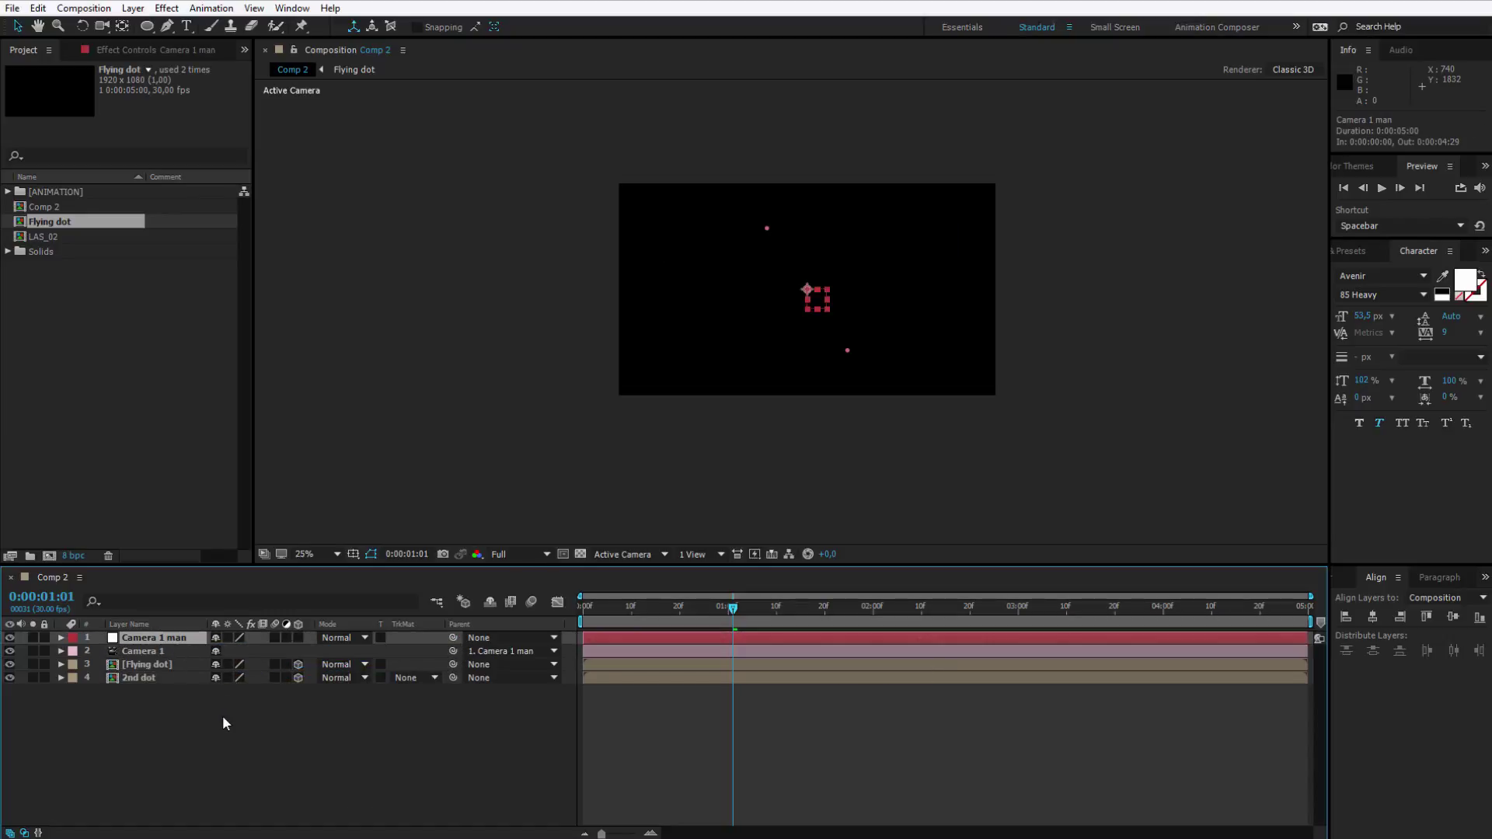
left_click(299, 638)
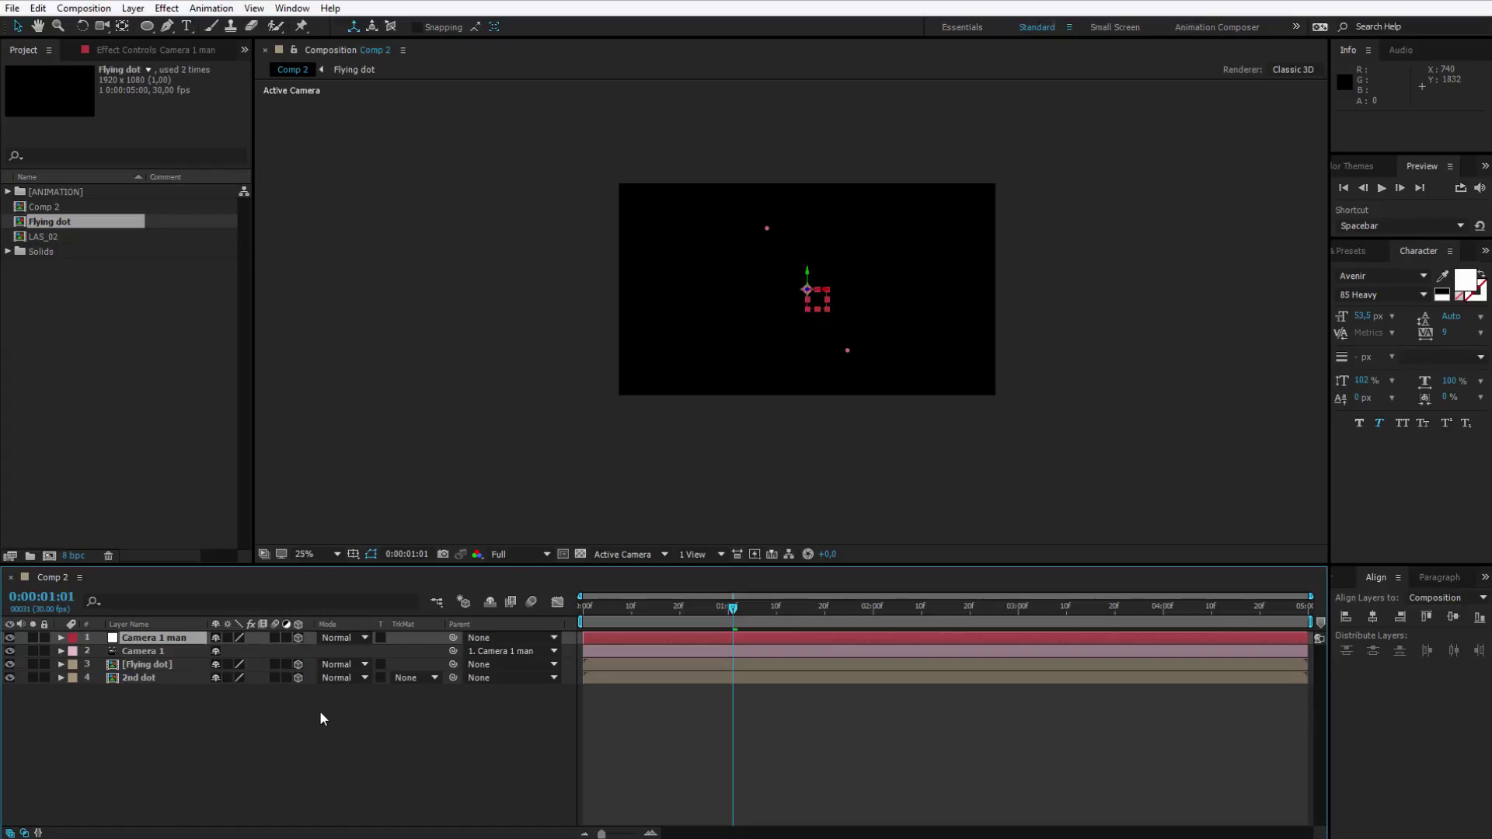
left_click(173, 643)
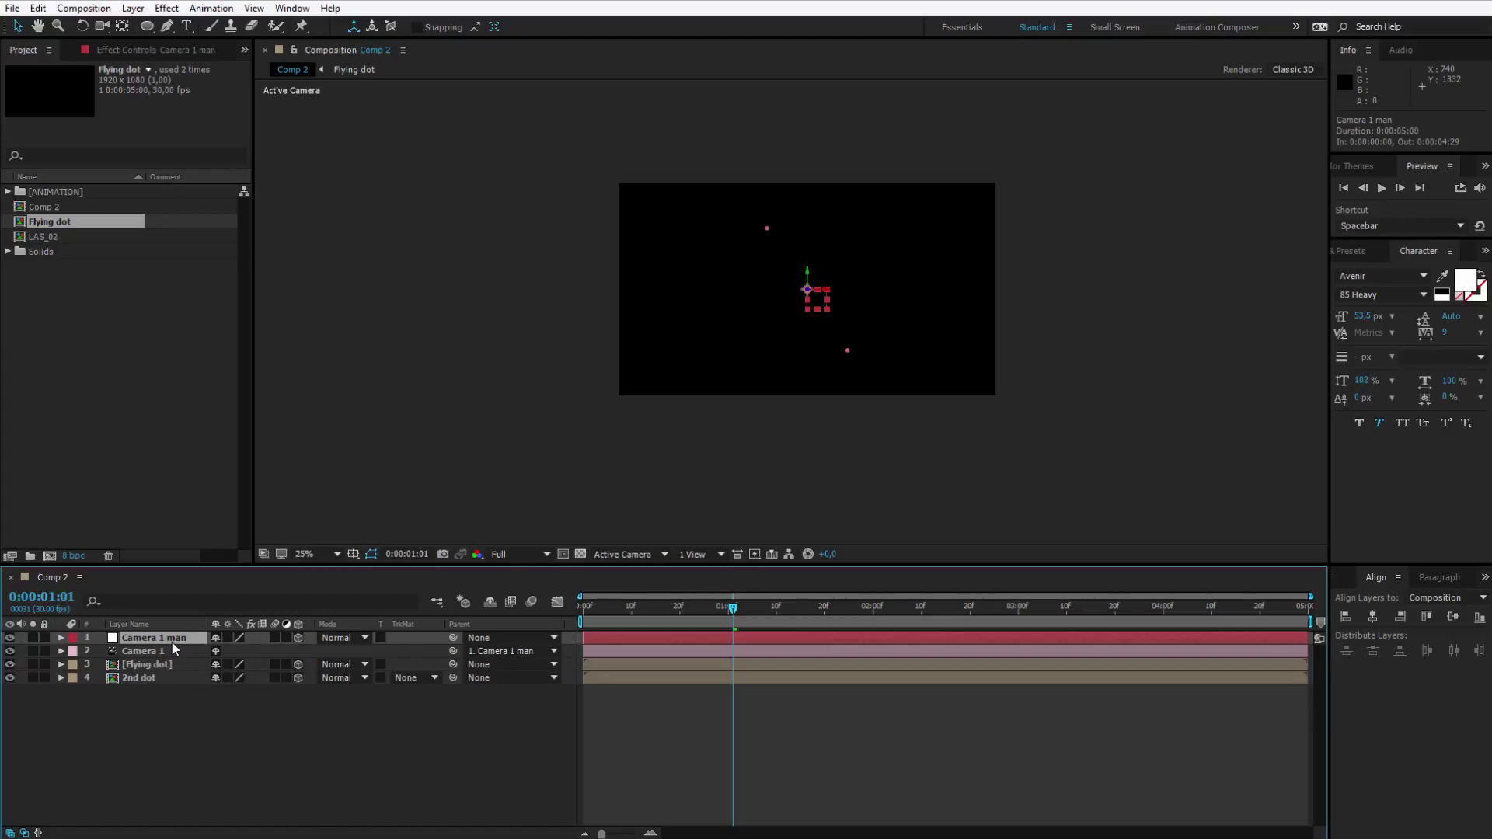
key("p")
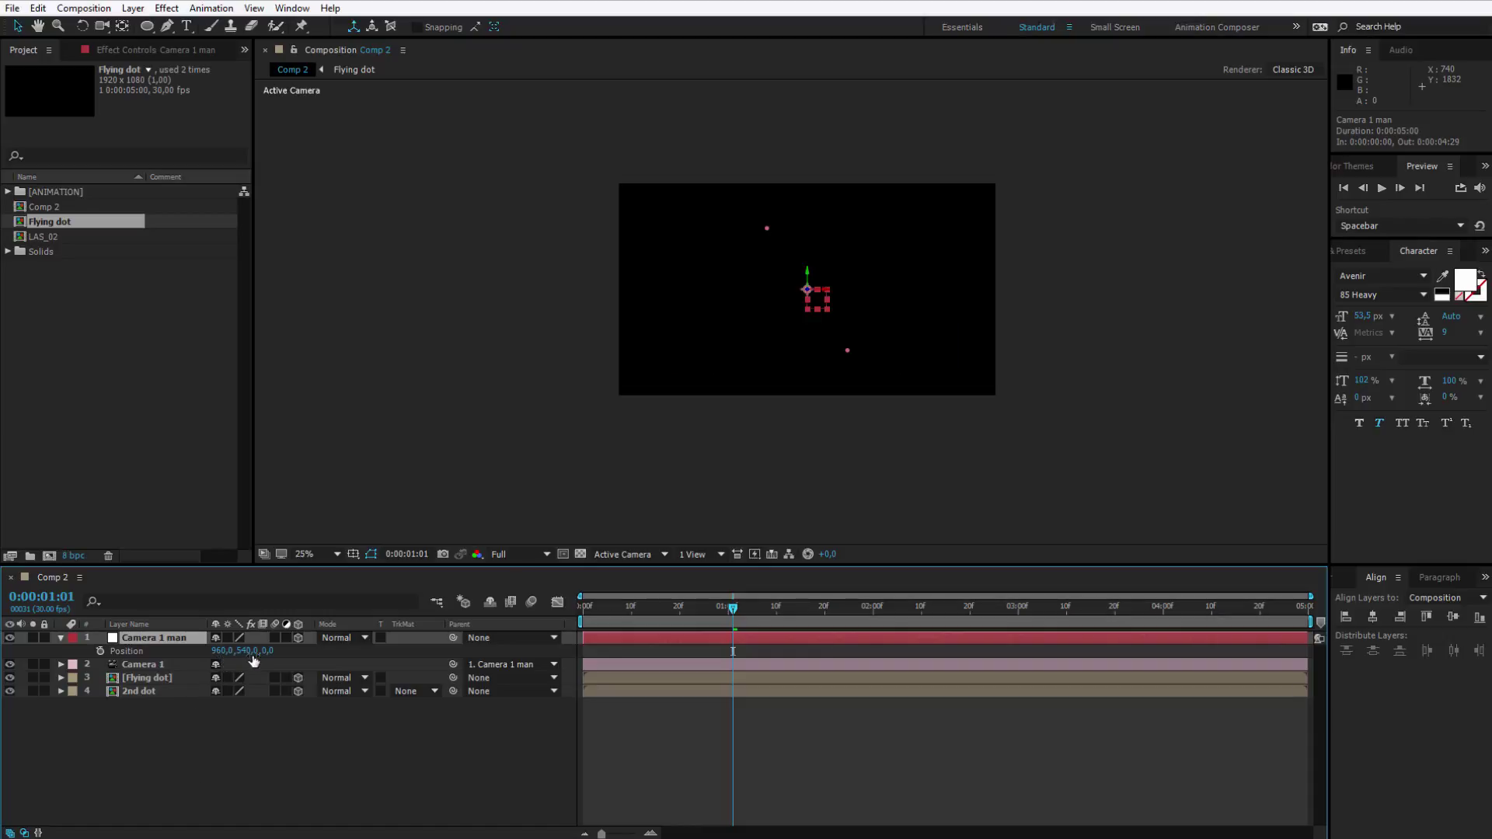
left_click_drag(273, 651, 636, 537)
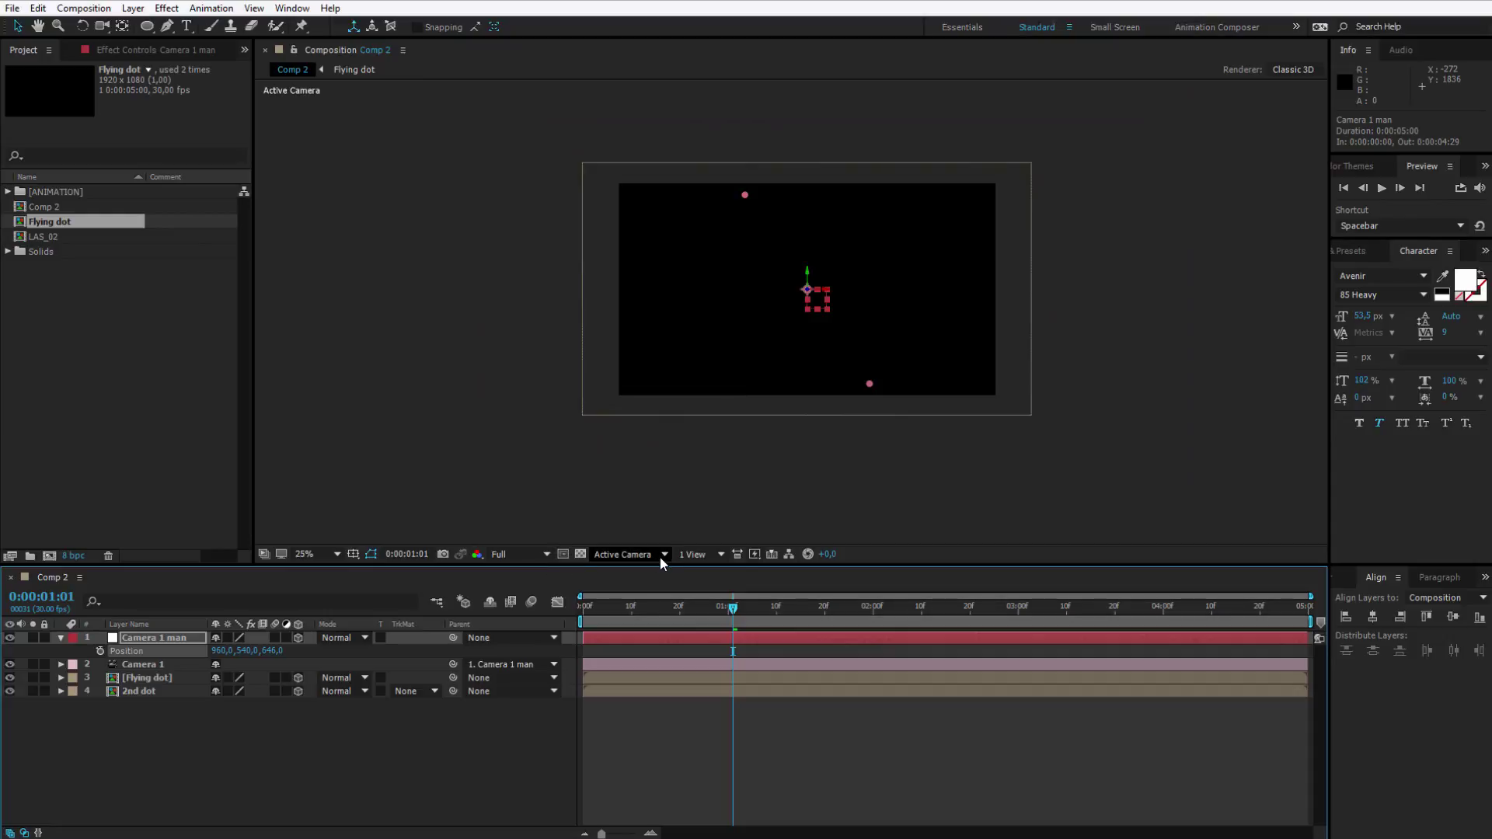
Change the viewer layout, set Camera 1 man's Position Z to 0, and return to frame 12
left_click(704, 554)
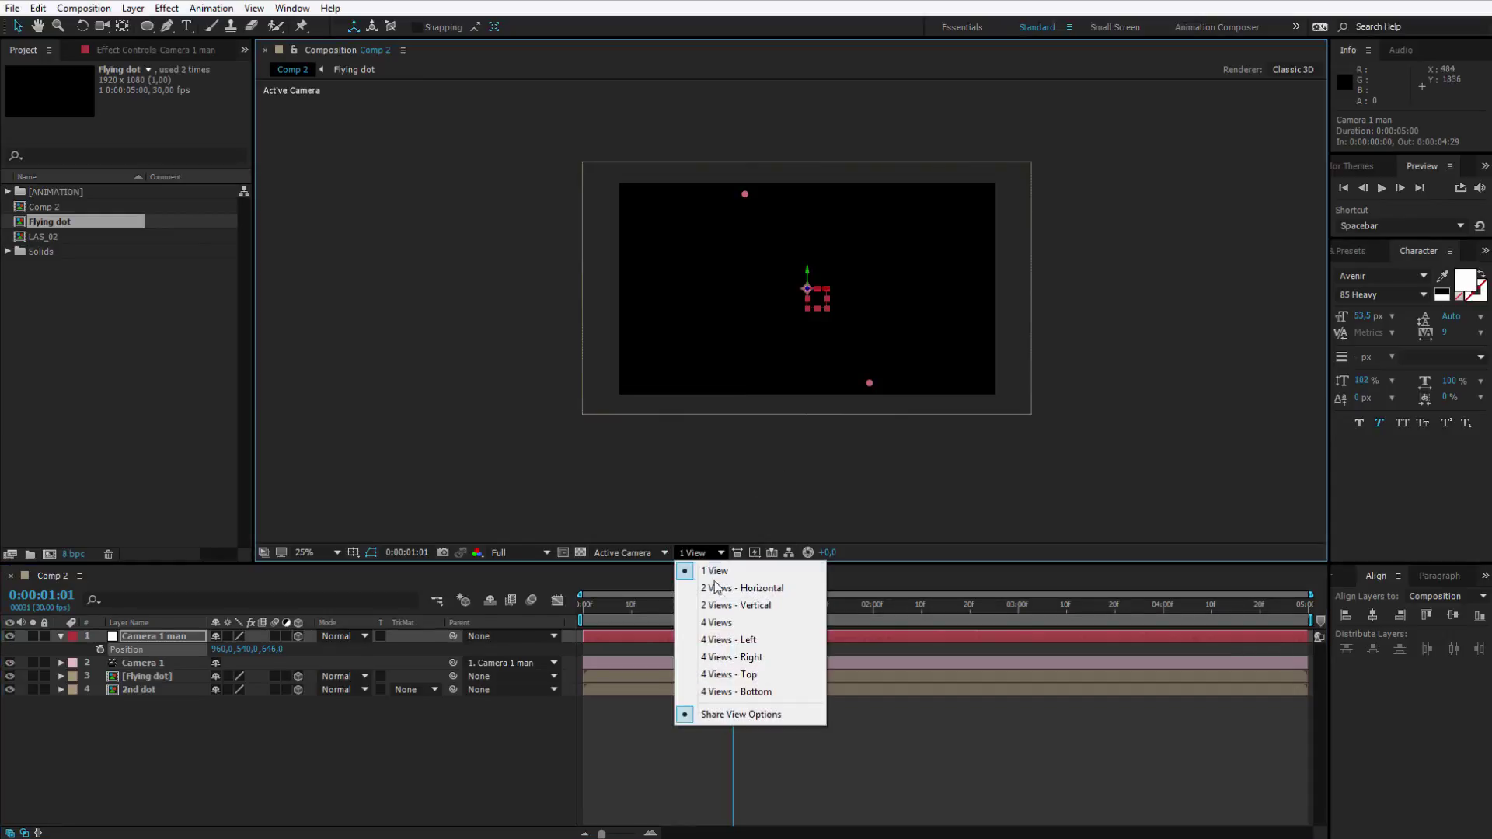
left_click(716, 589)
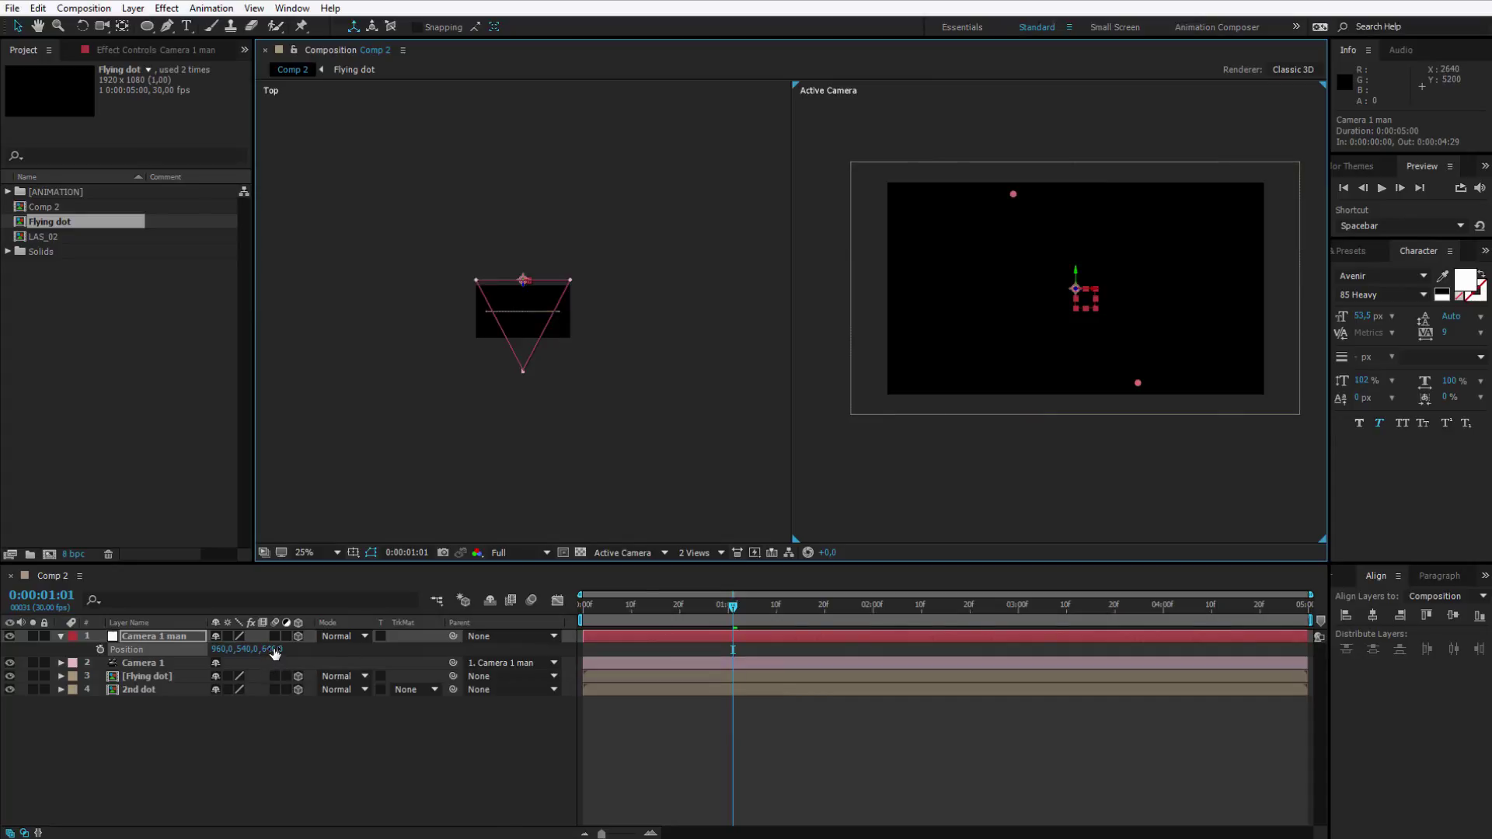
left_click_drag(274, 653, 531, 388)
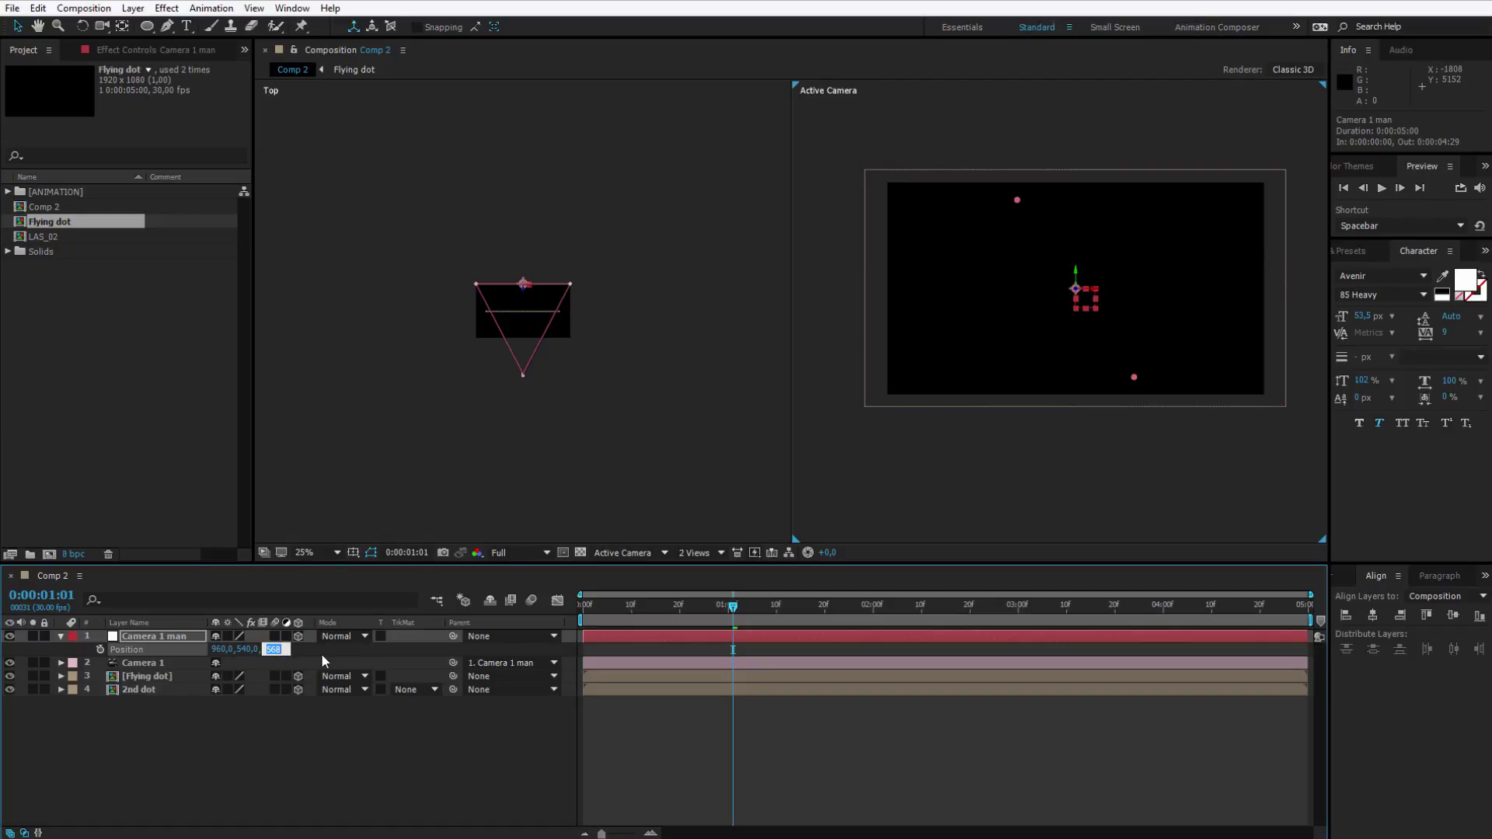
type("0")
key("Return")
left_click_drag(657, 605, 641, 605)
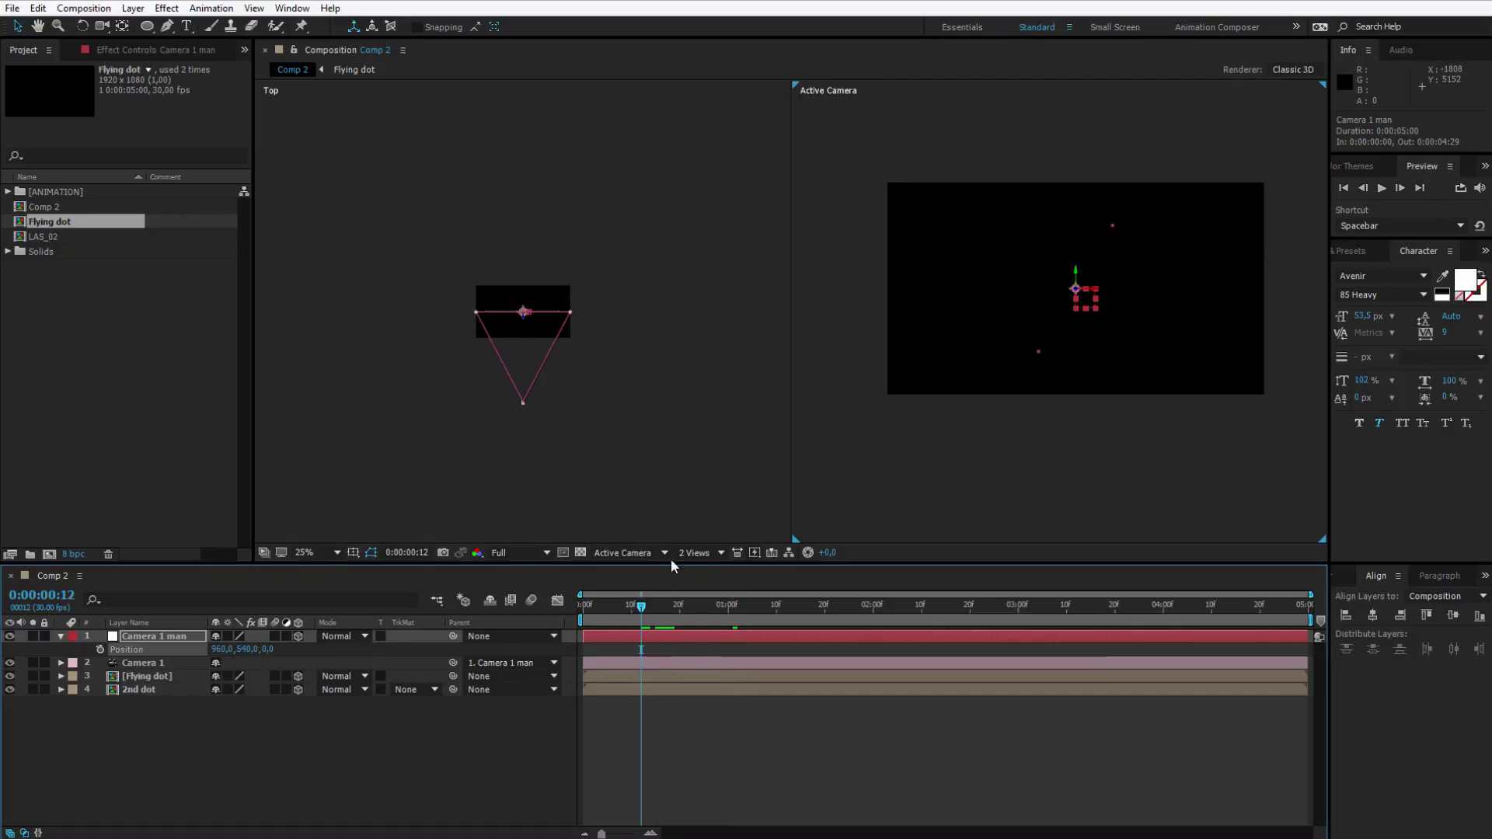
left_click(696, 553)
In a single camera view, keyframe the camera null's Position Z at 200 at 0:00:00:24
left_click(714, 571)
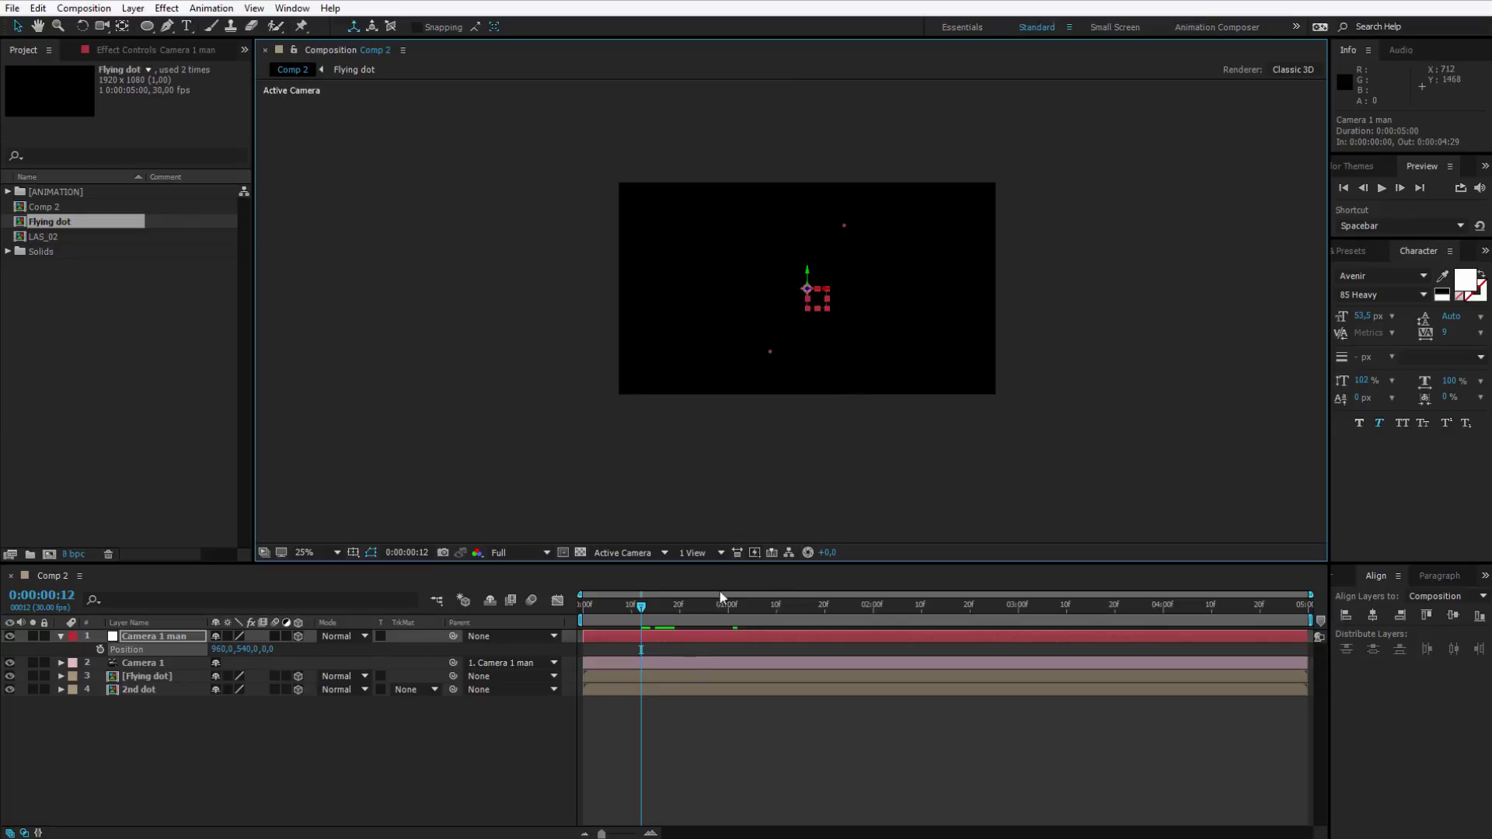
left_click_drag(594, 613, 701, 619)
left_click(268, 650)
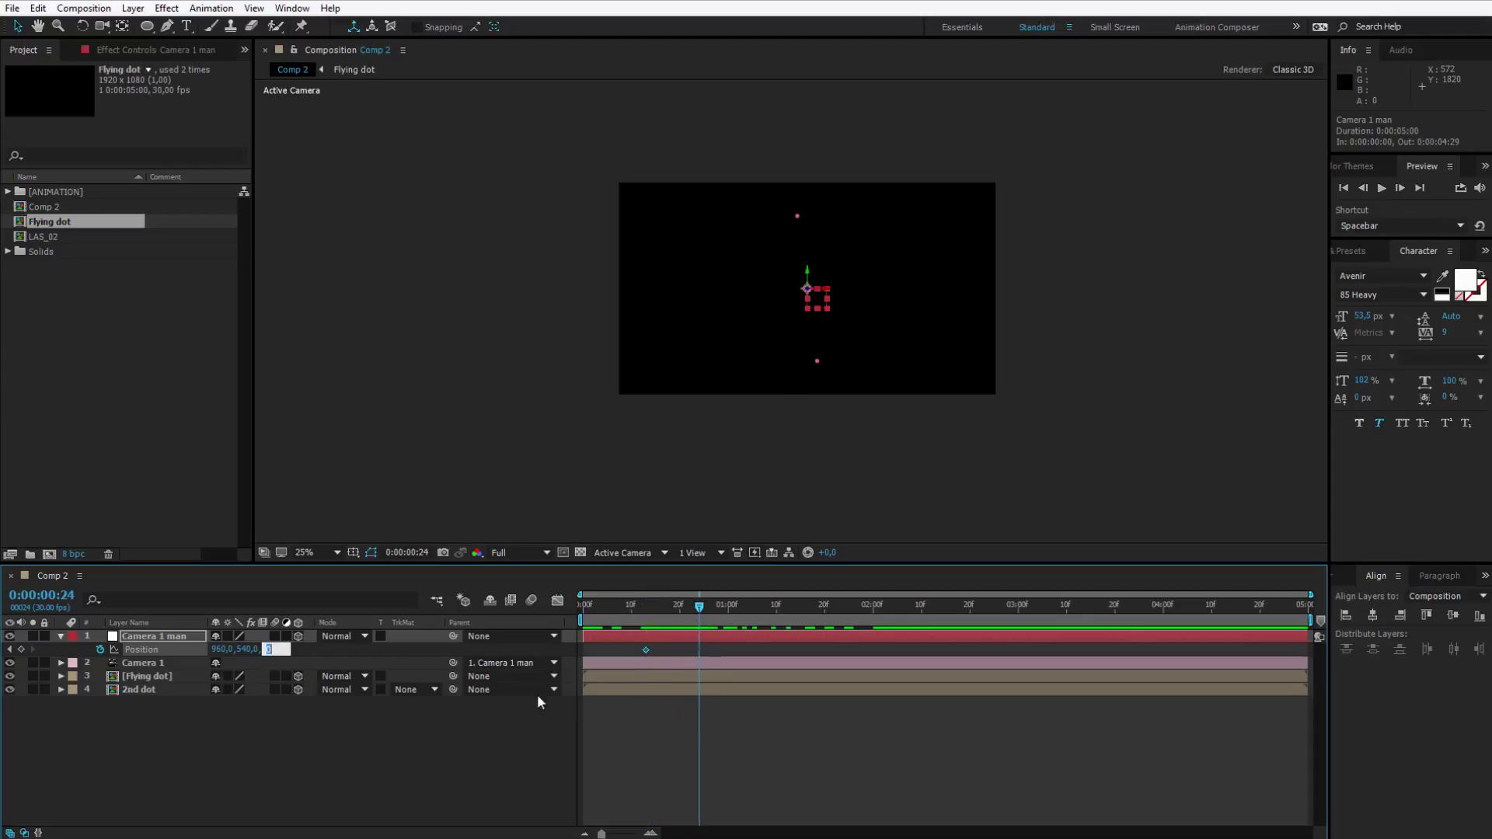
type("200")
key("Return")
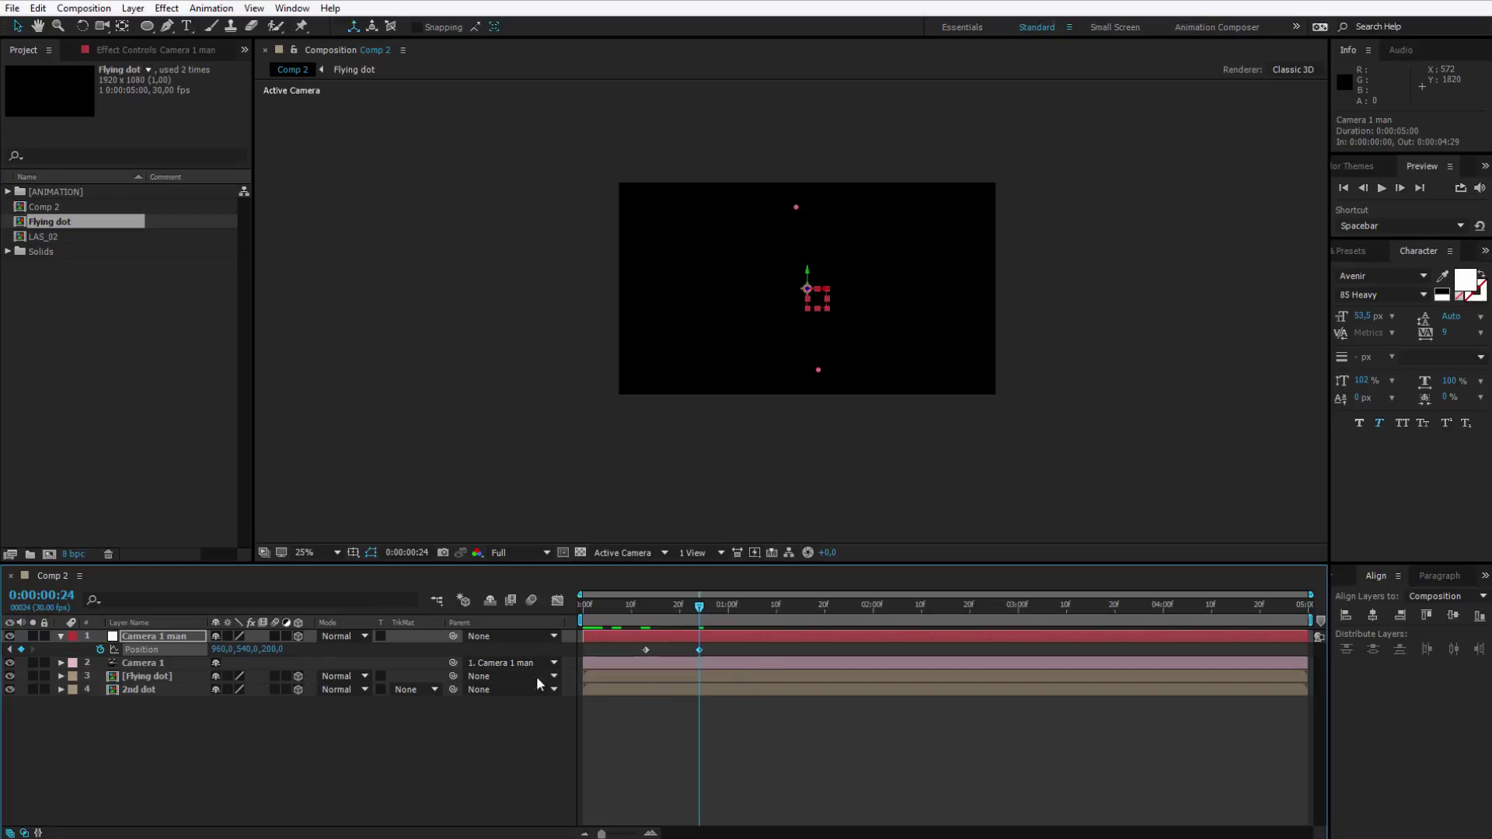
Near two seconds, raise the camera null's Position Z to about 995 for the fly-away
left_click_drag(707, 605, 823, 608)
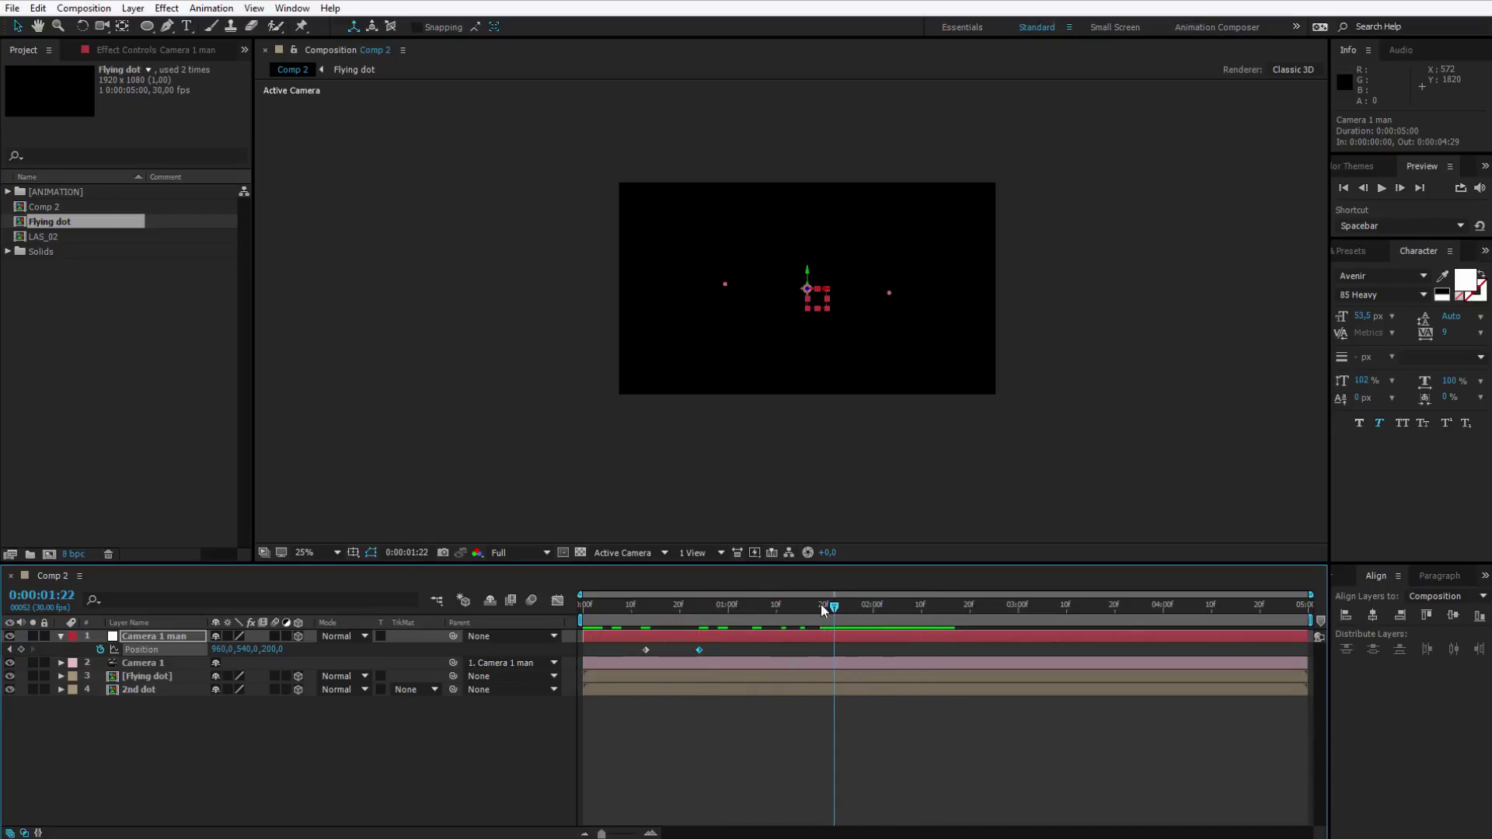
left_click_drag(274, 649, 294, 653)
left_click_drag(406, 650, 1185, 631)
Shift the Camera 1 man null layer later in the timeline and preview the move
left_click(631, 605)
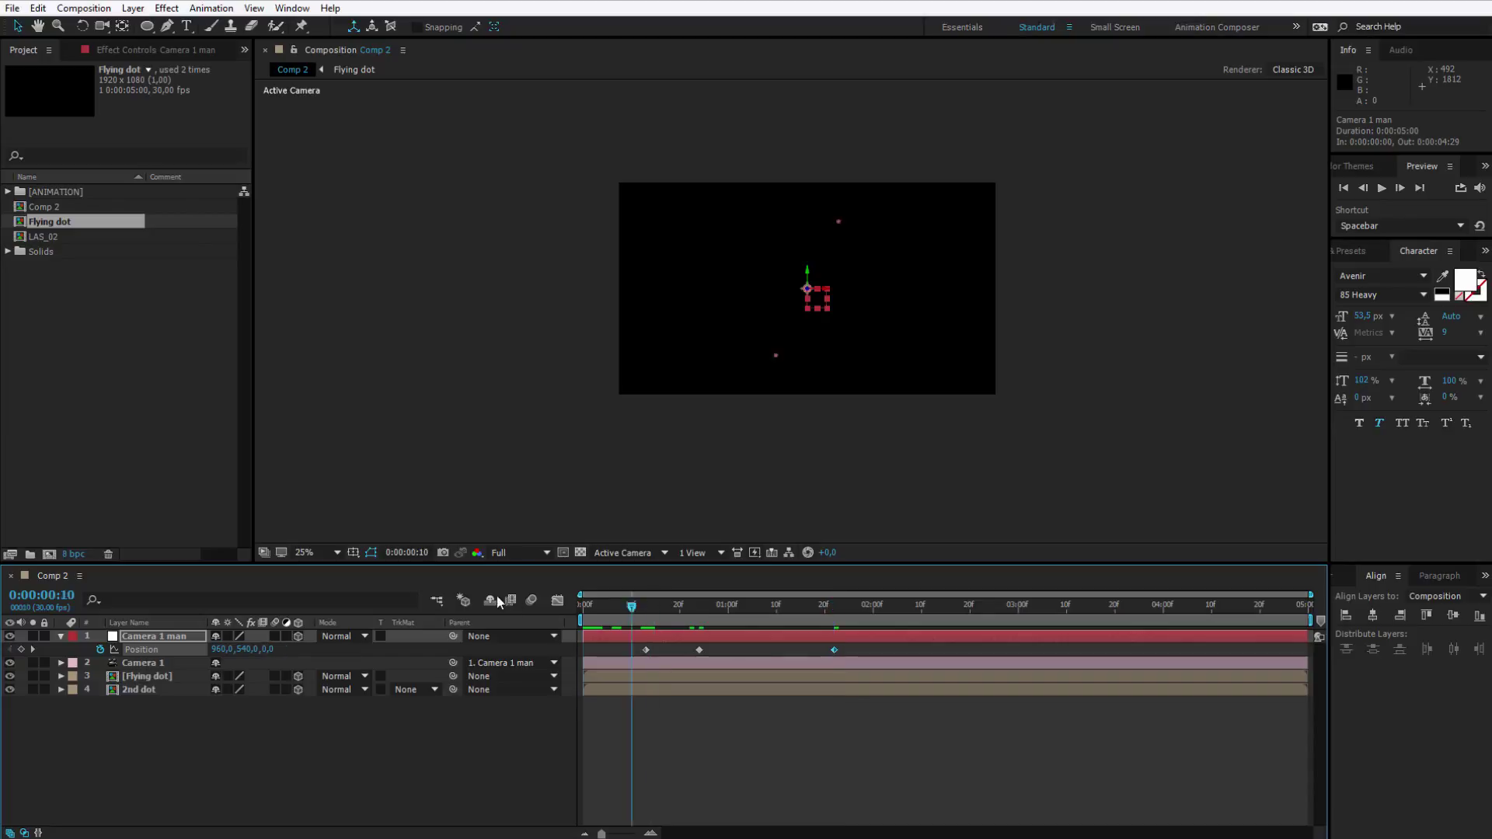
key("space")
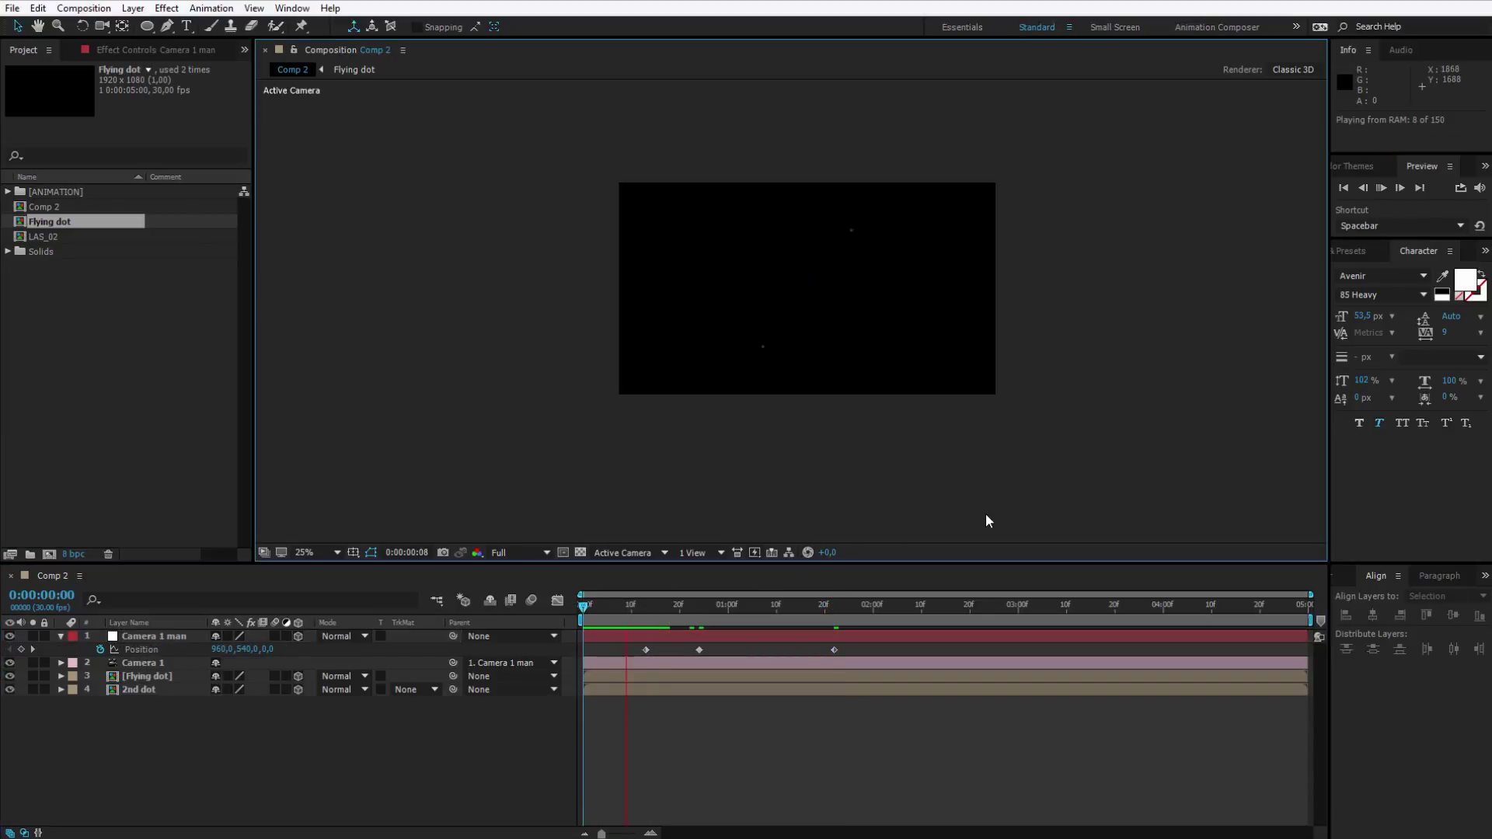
left_click(743, 608)
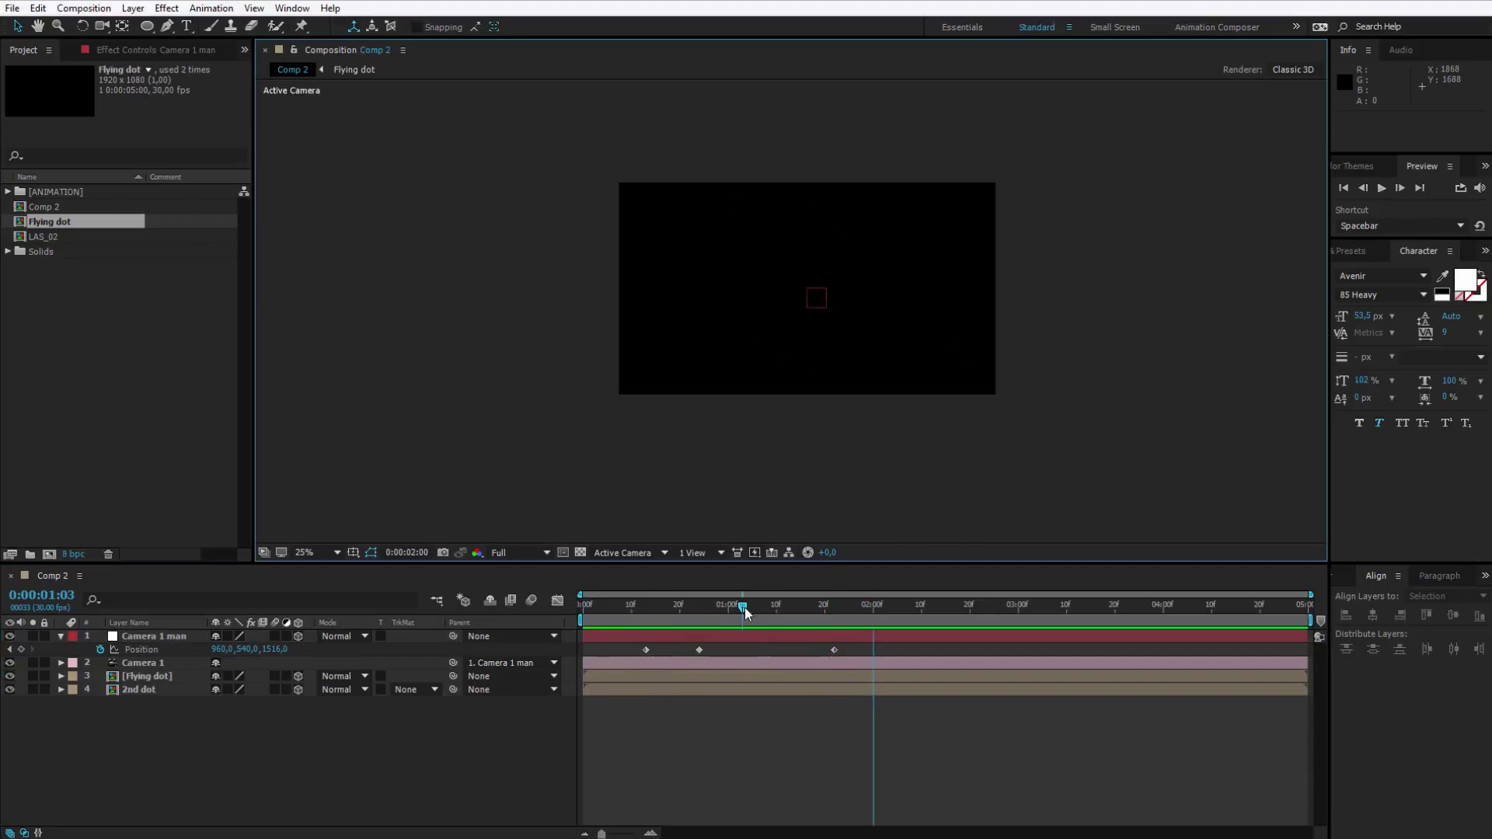
left_click_drag(744, 607, 707, 629)
left_click(622, 635)
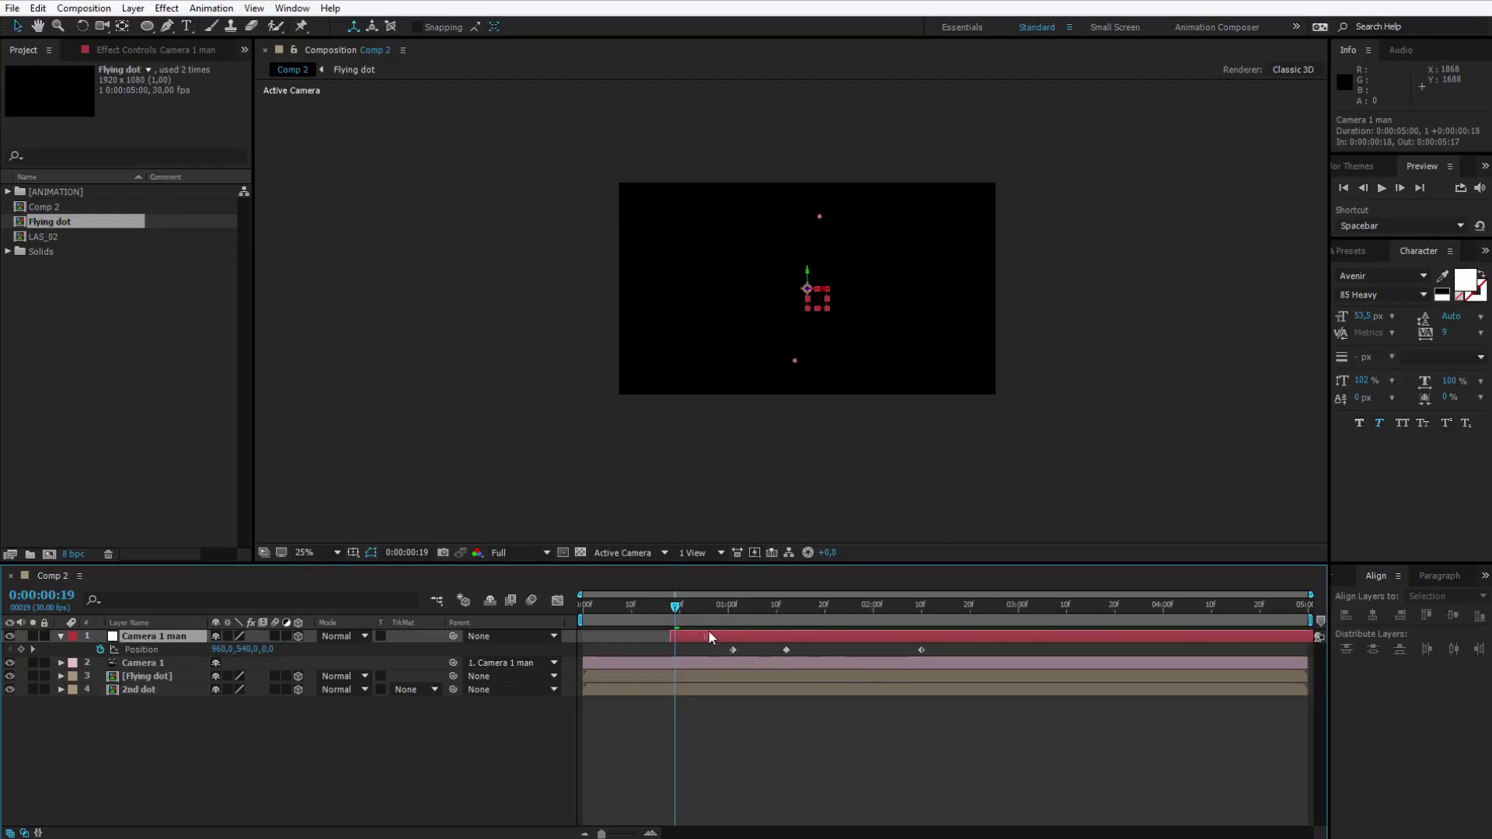
key("space")
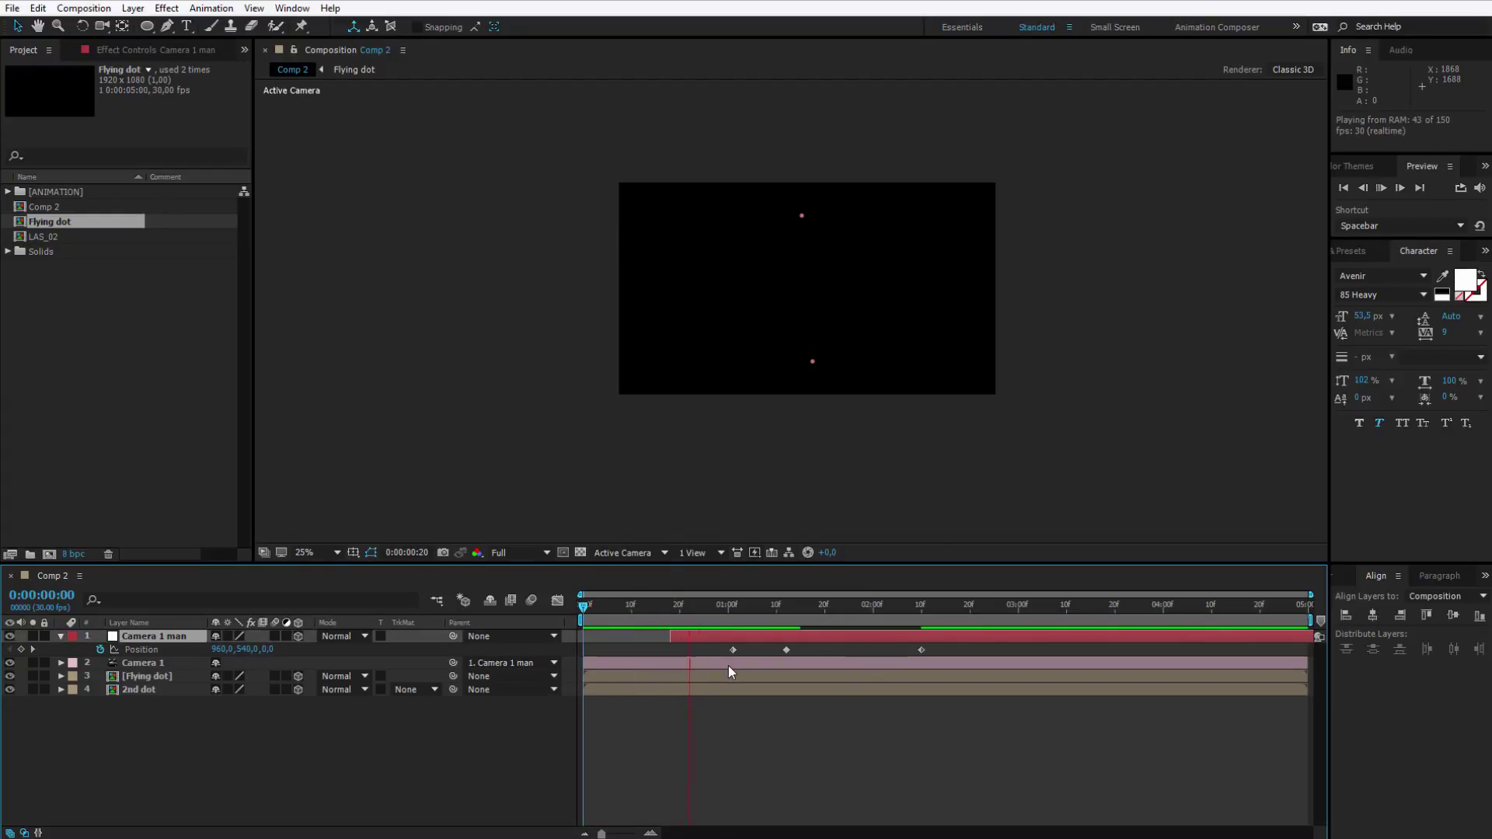
key("space")
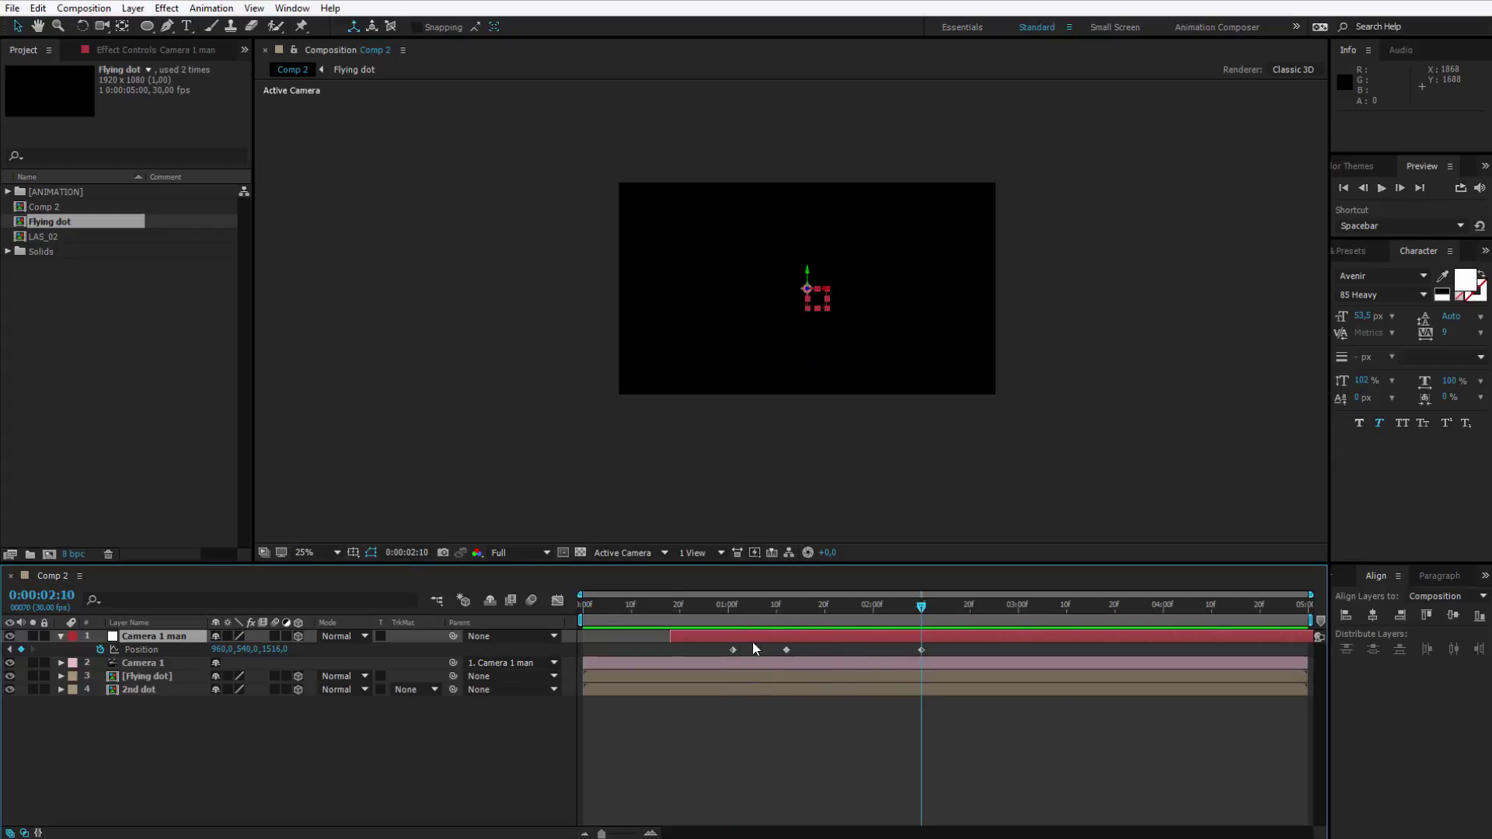
Drag the last Position keyframe earlier to 2:03 and preview the shorter fly-away
left_click(880, 645)
left_click_drag(922, 650, 887, 650)
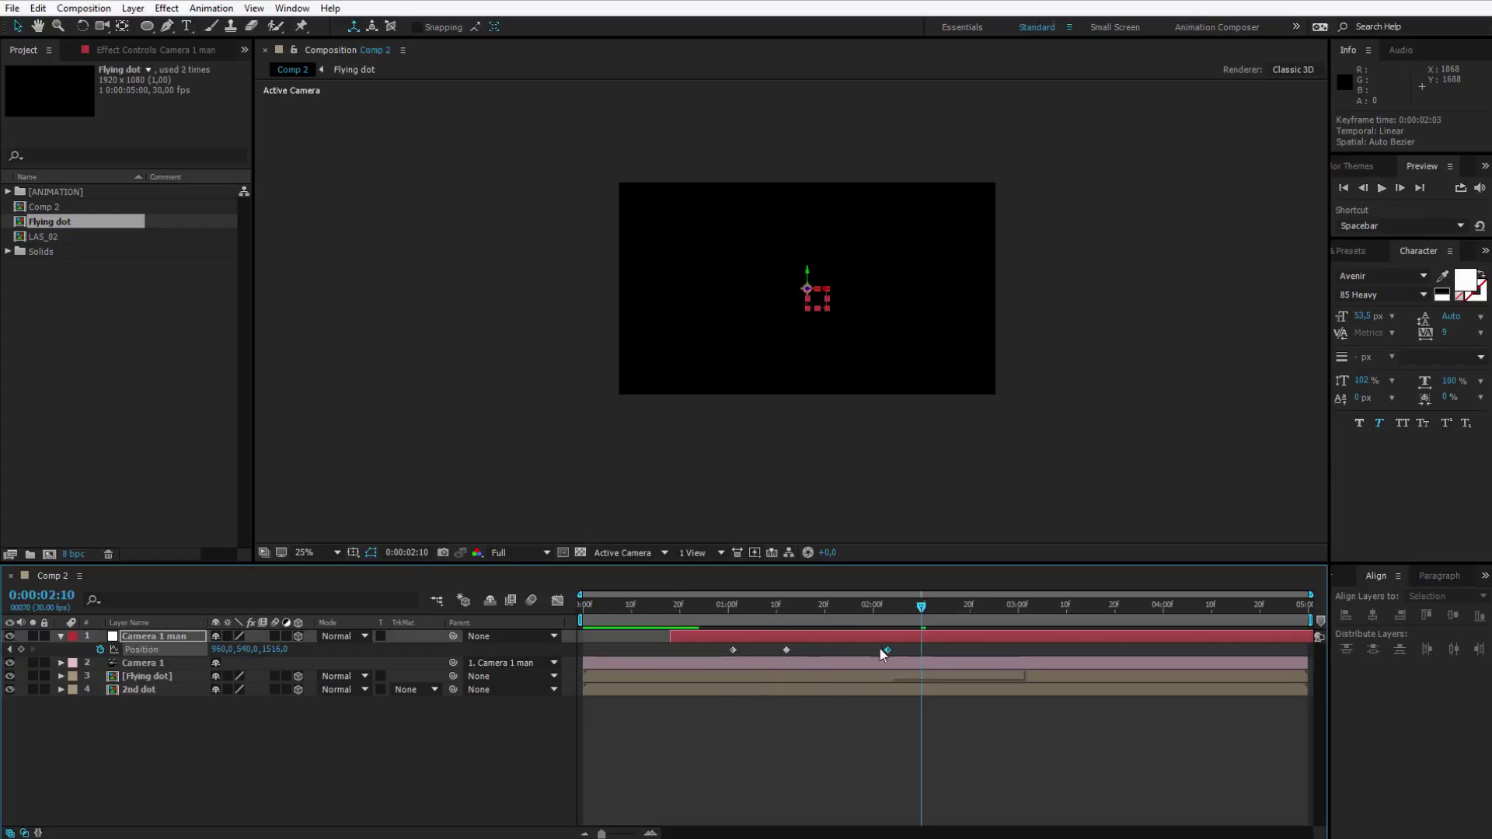
key("space")
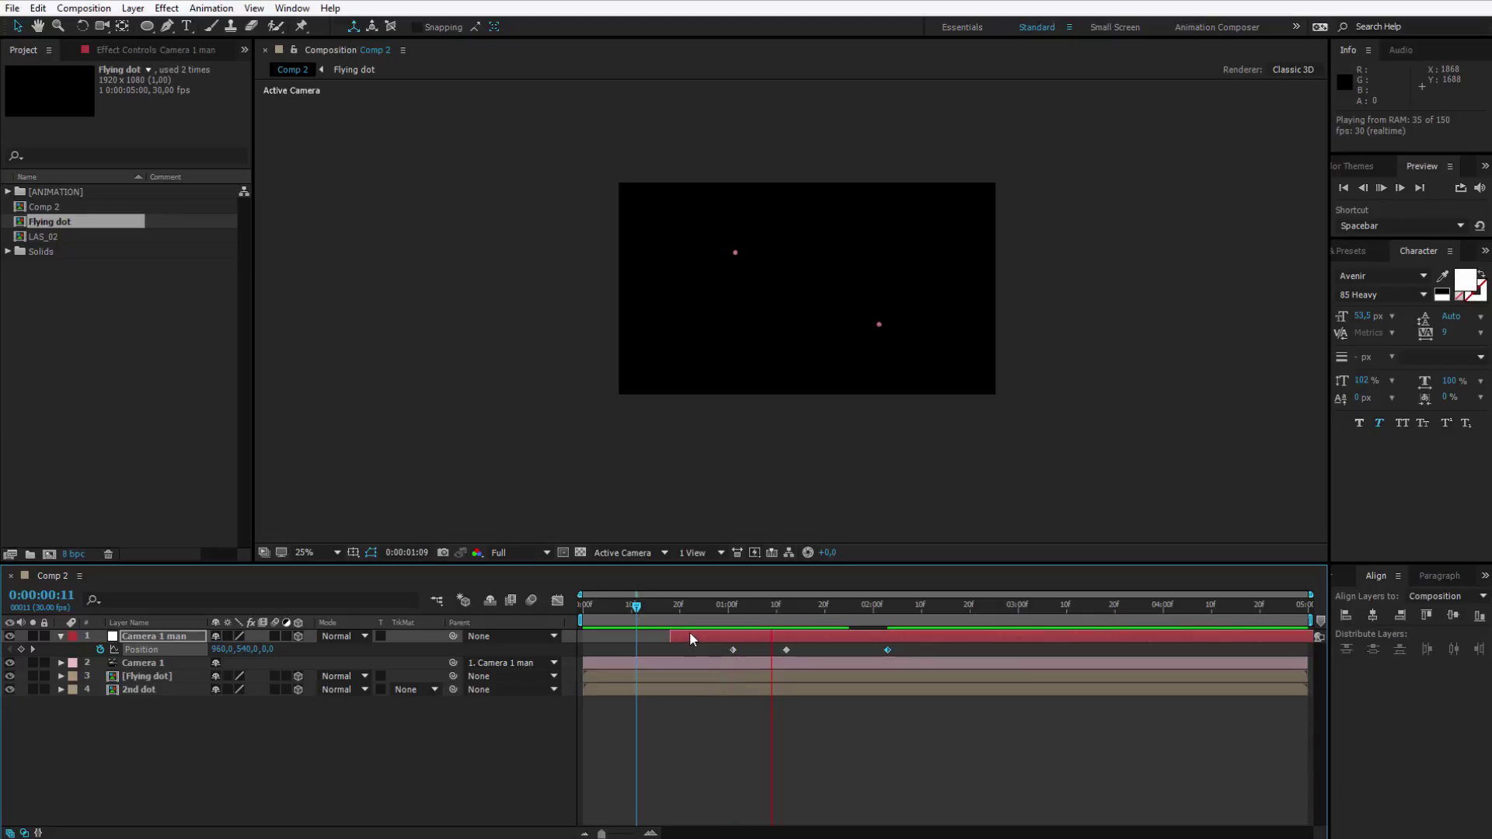
key("space")
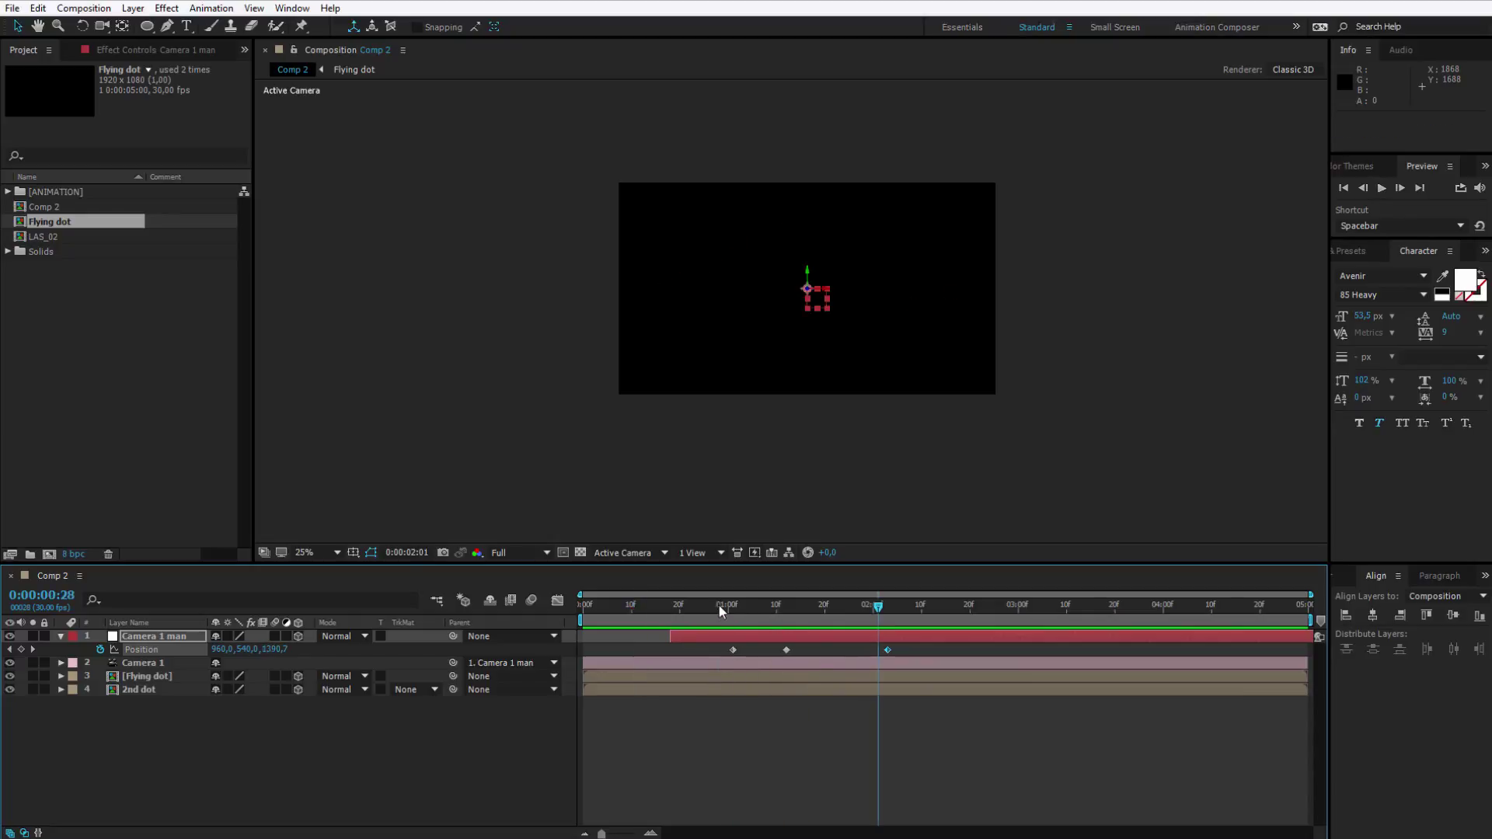
Scrub and preview the retimed camera move from 1:10 toward two seconds
left_click_drag(742, 608, 917, 650)
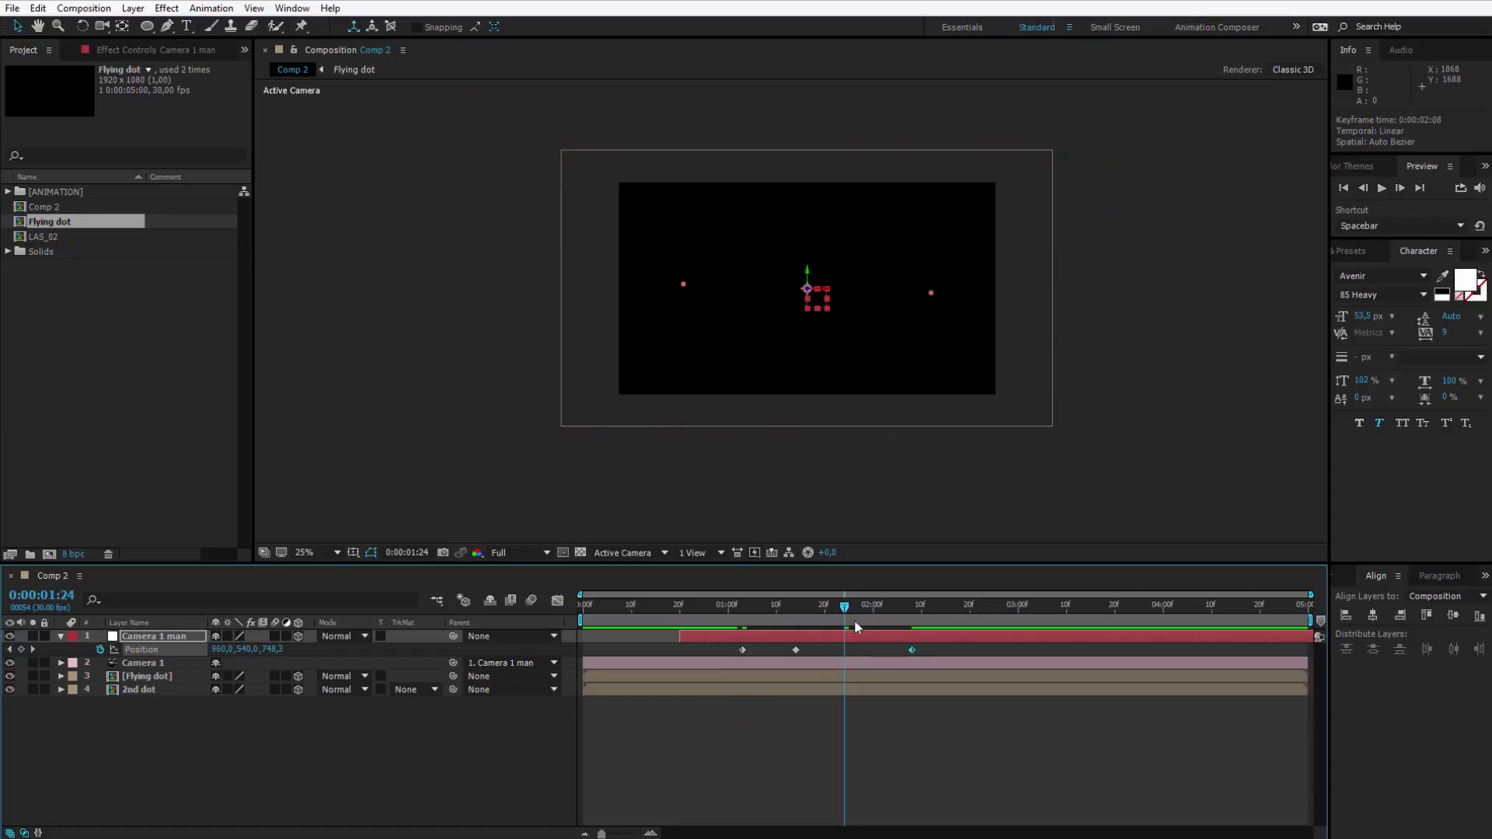
left_click_drag(848, 603, 896, 635)
key("space")
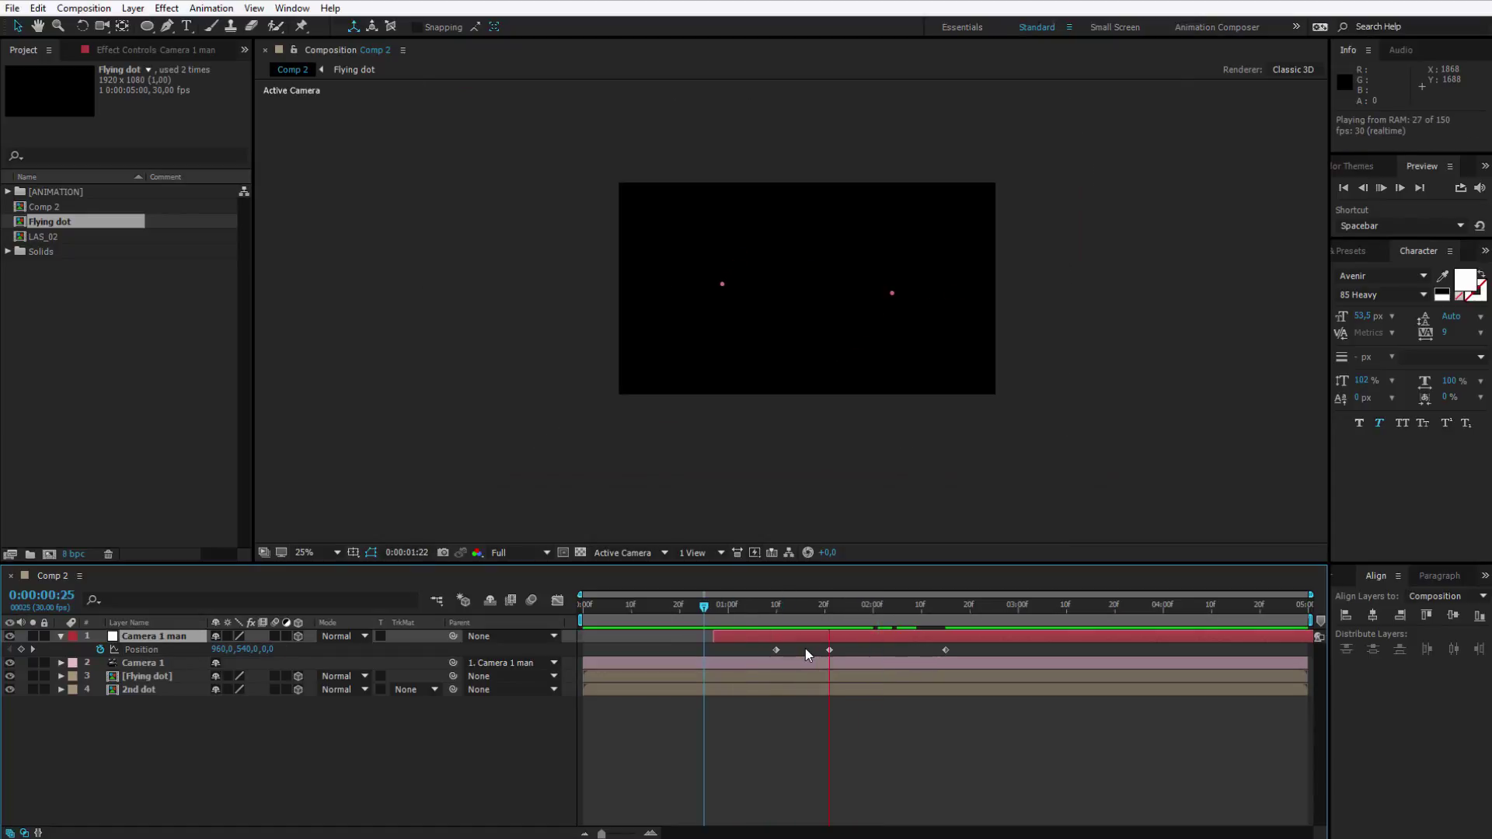
key("space")
mouse_move(830, 606)
left_mouse_down()
mouse_move(906, 608)
mouse_move(825, 607)
mouse_move(853, 605)
left_mouse_up()
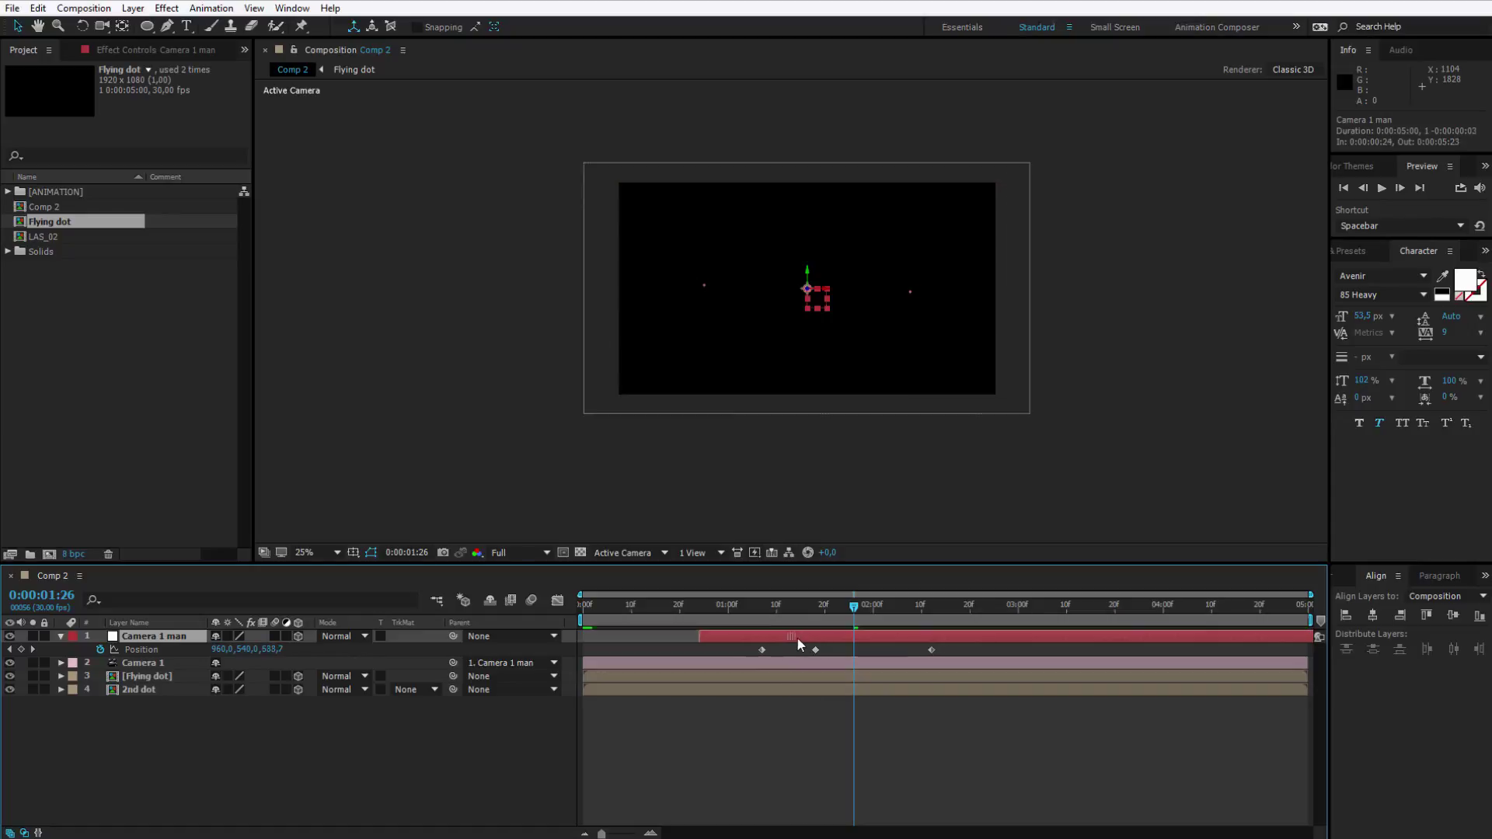
left_click_drag(786, 606, 512, 590)
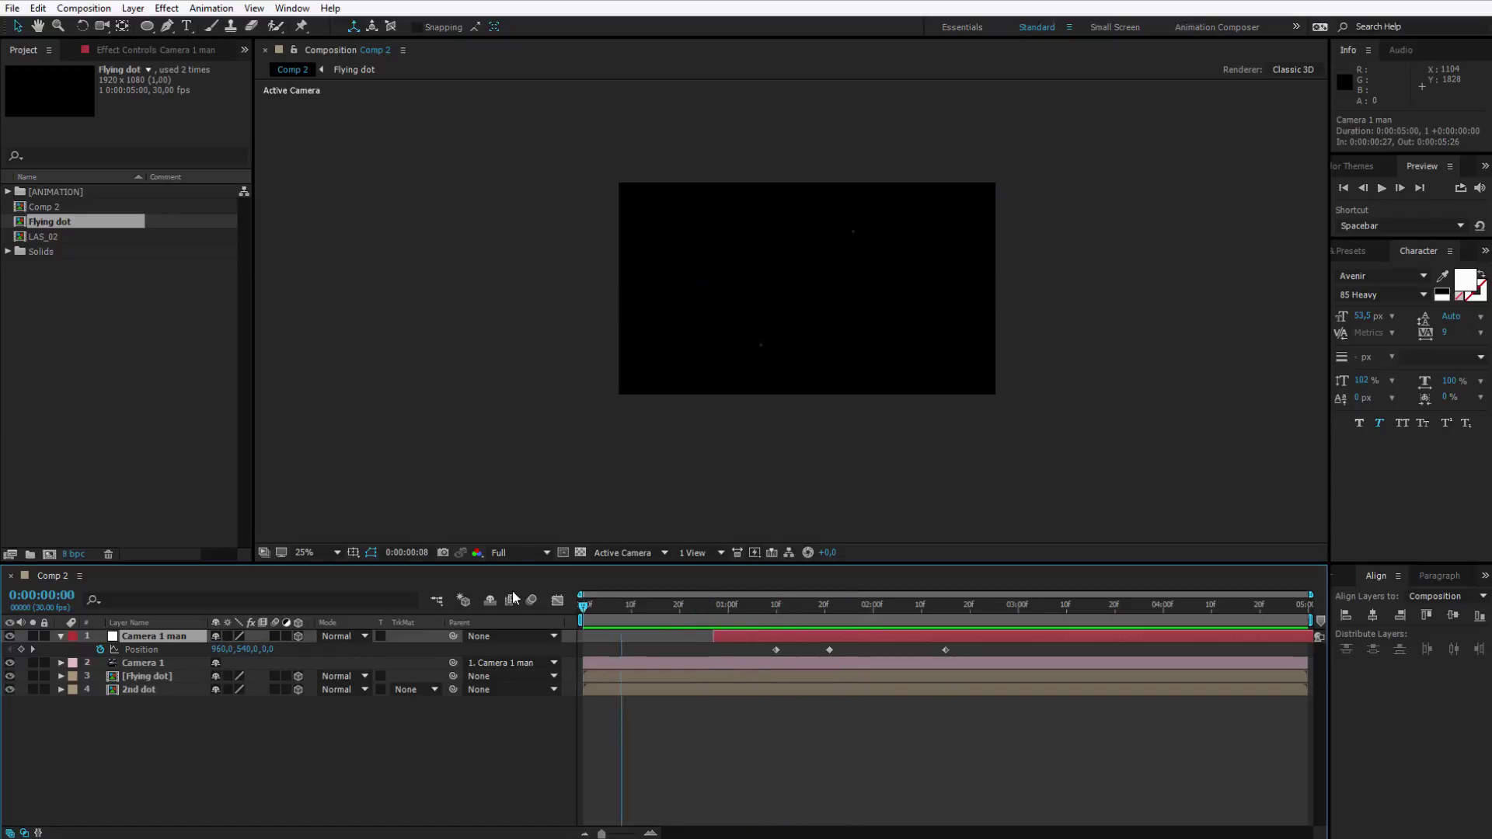
Nudge the first two Position keyframes of Camera 1 man a few frames earlier and scrub to check
key("space")
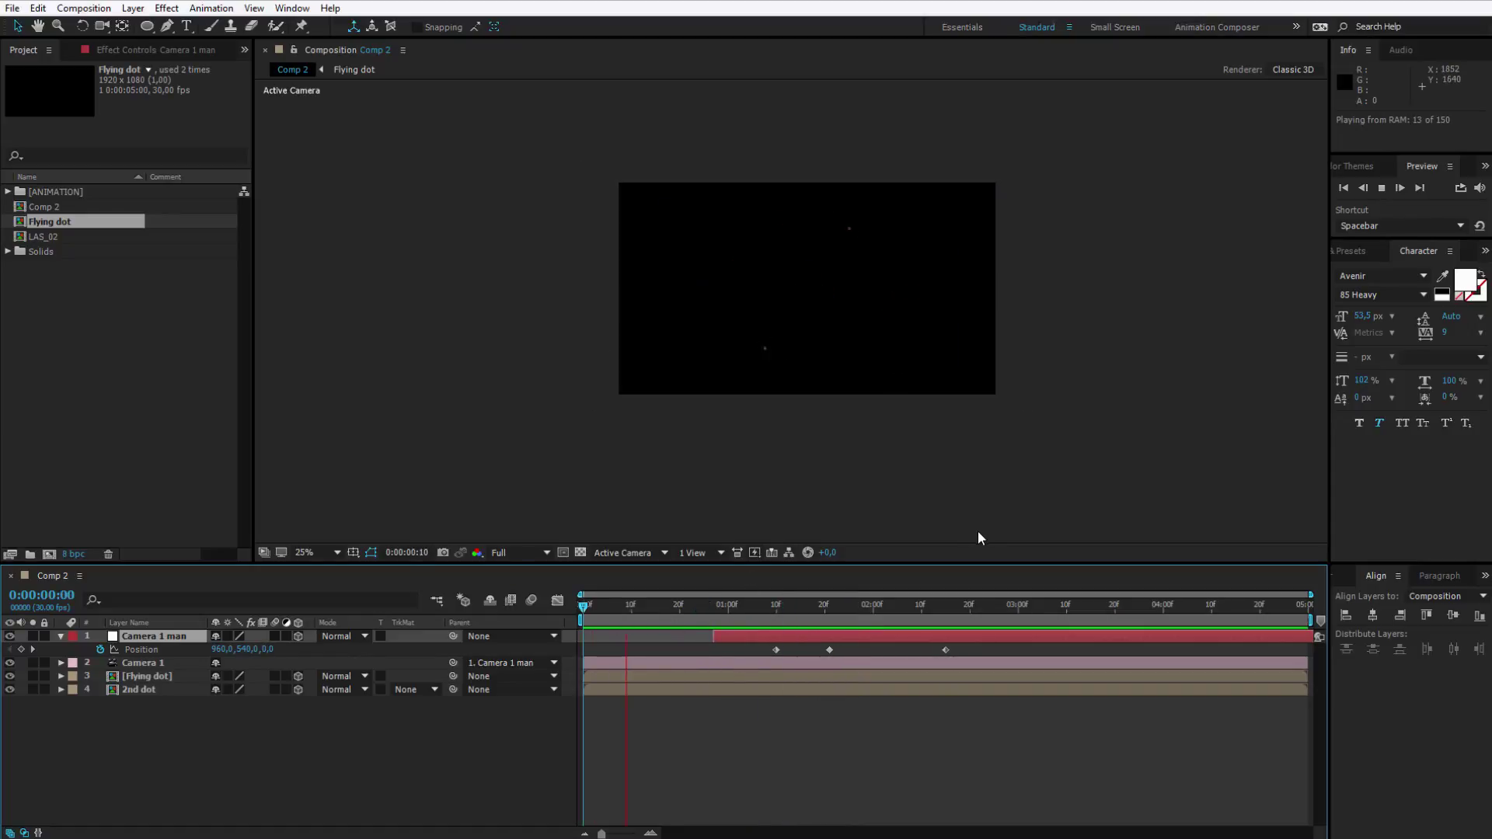
left_click(778, 612)
left_click_drag(844, 641, 767, 659)
left_click(821, 646)
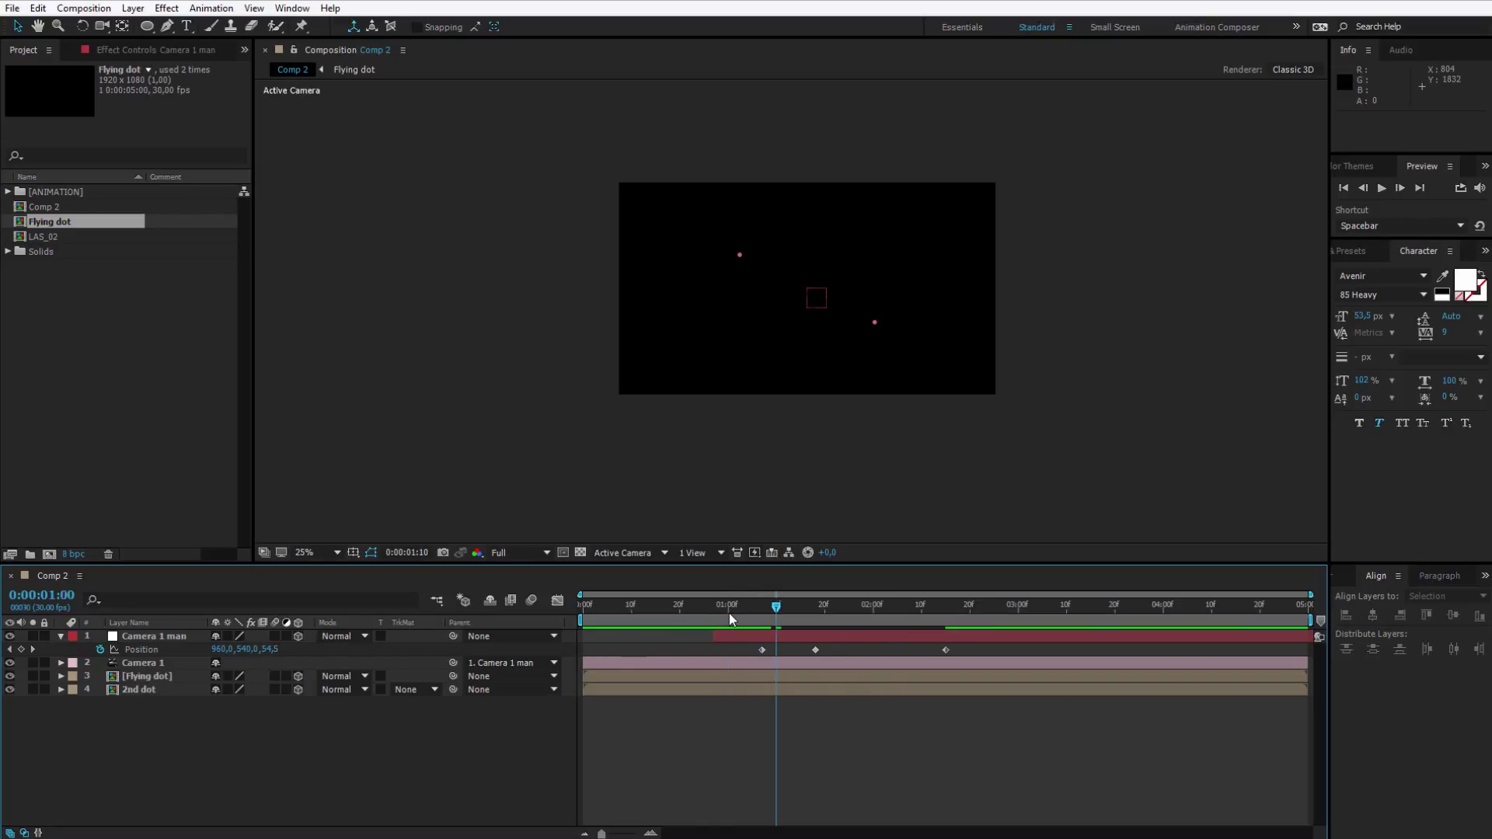
left_click_drag(729, 613, 849, 608)
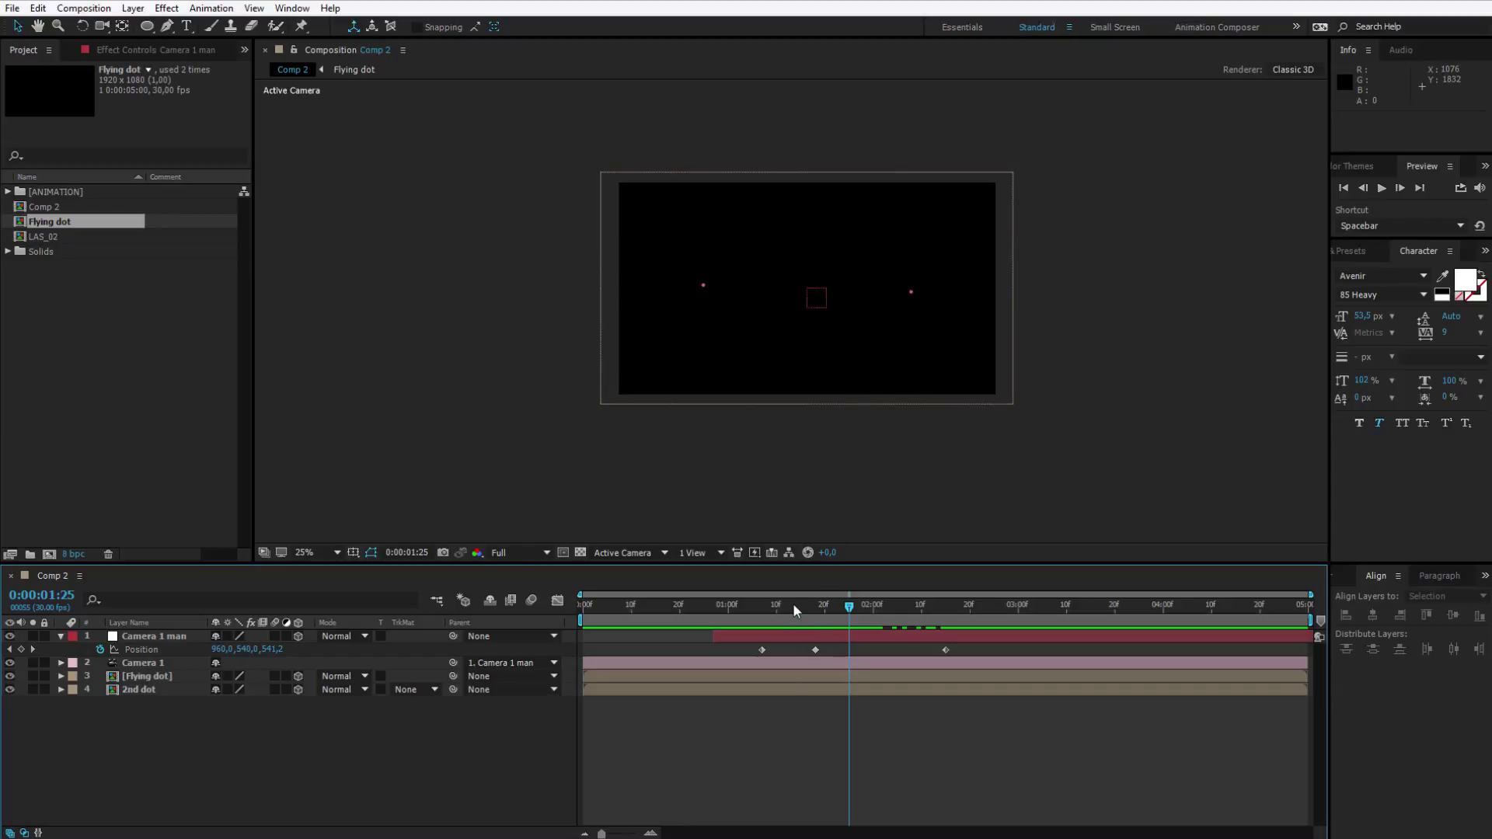
left_click_drag(786, 604, 819, 568)
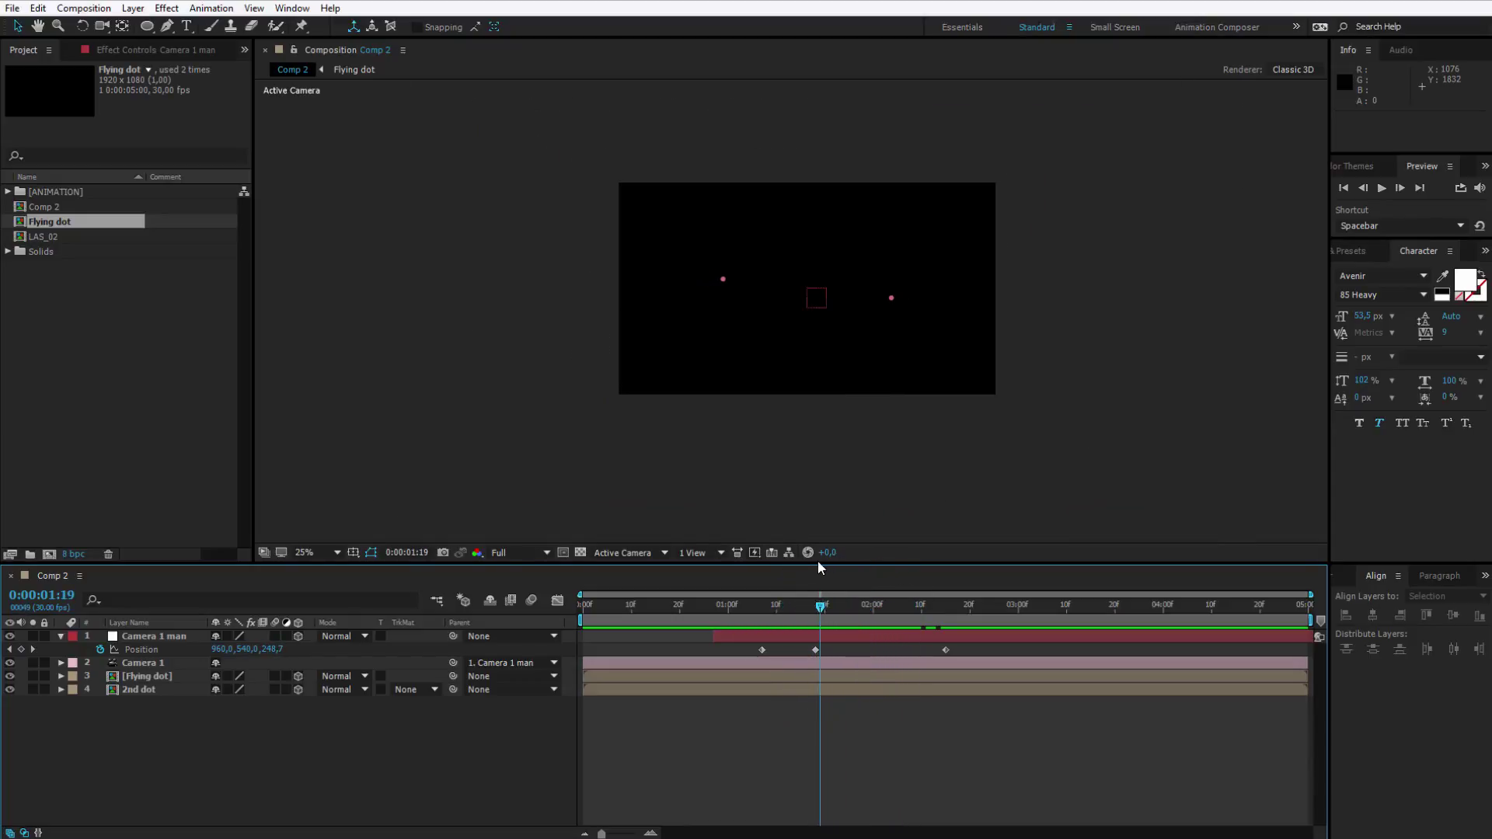